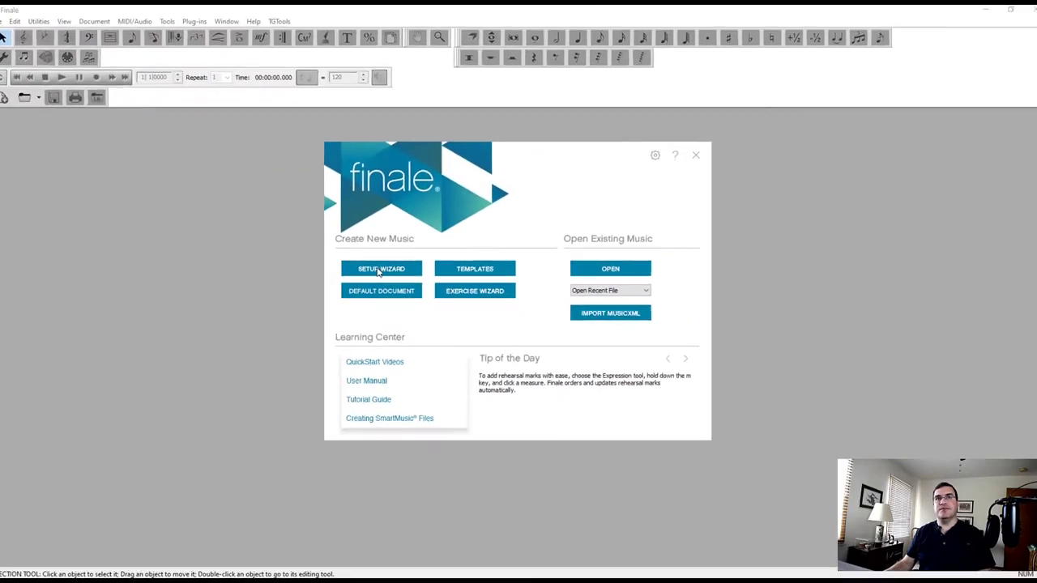
- Launch the Setup Wizard and keep Letter (8.5 x 11) as the score page size
left_click(291, 251)
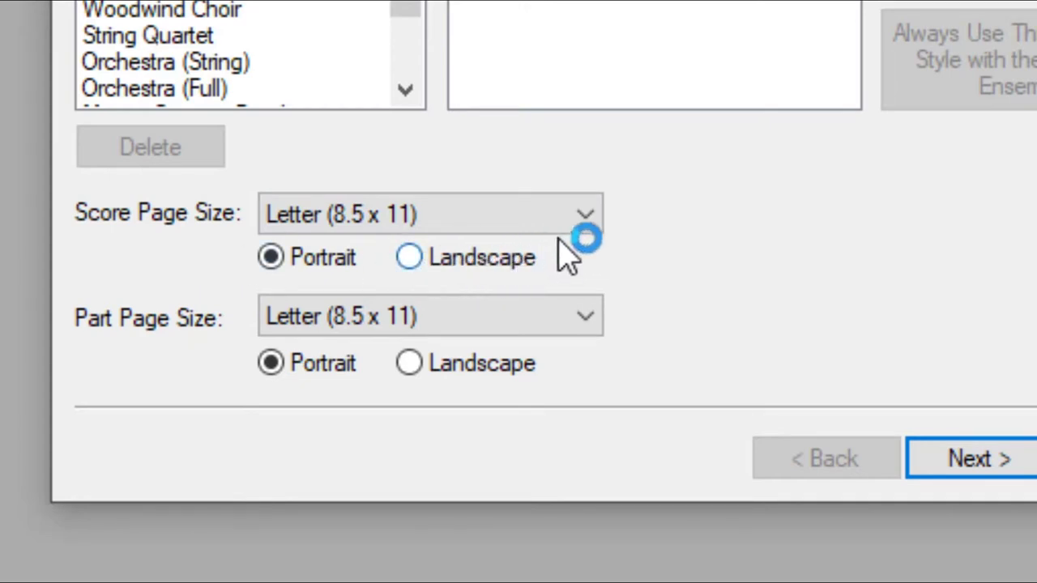
left_click(584, 217)
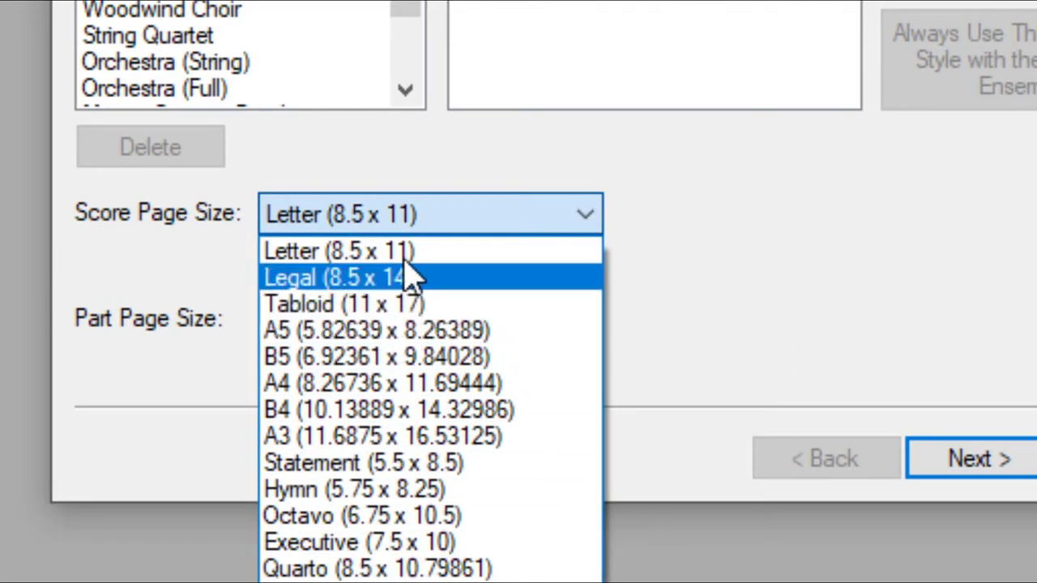
left_click(556, 222)
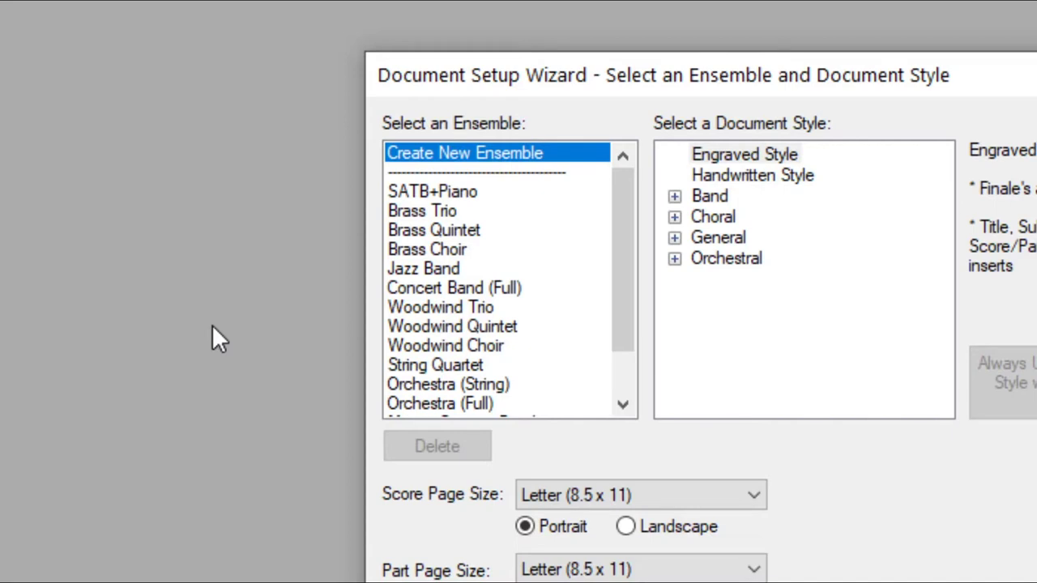
- Pick the String Quartet ensemble and Engraved Style document style, then continue to instruments
scroll(454, 276, "down", 2)
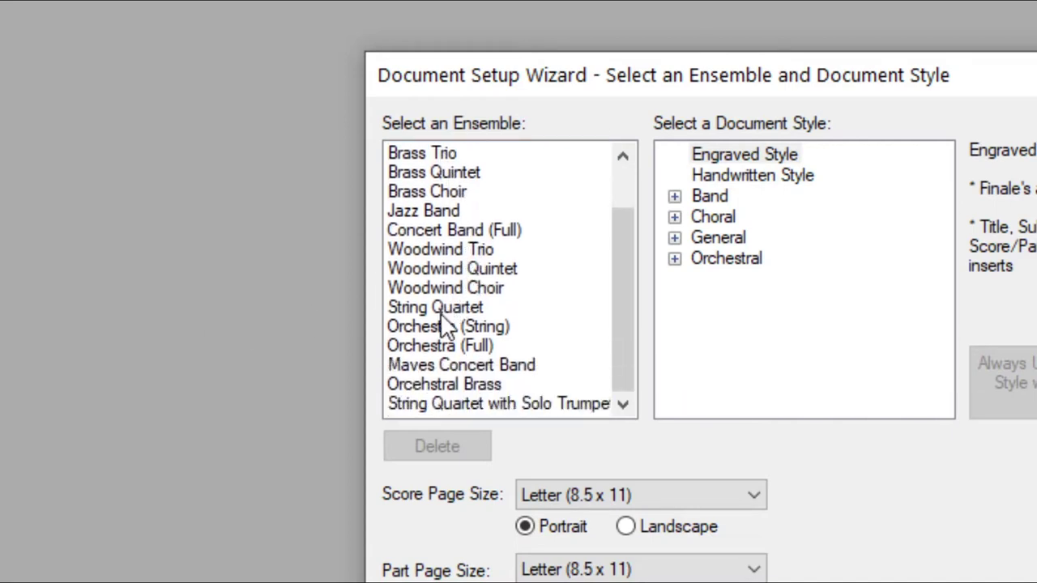
scroll(442, 324, "up", 1)
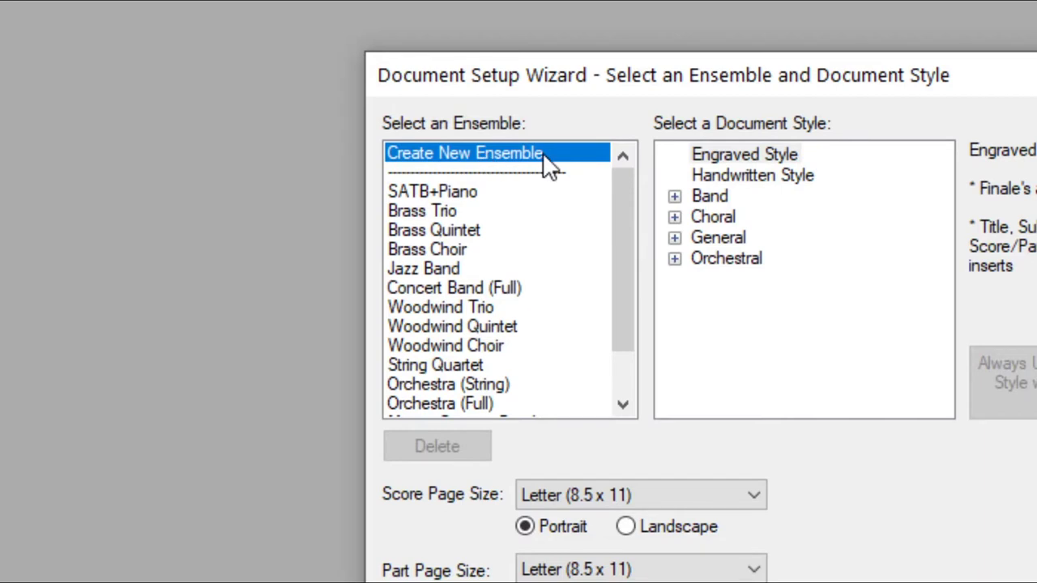
scroll(548, 174, "down", 2)
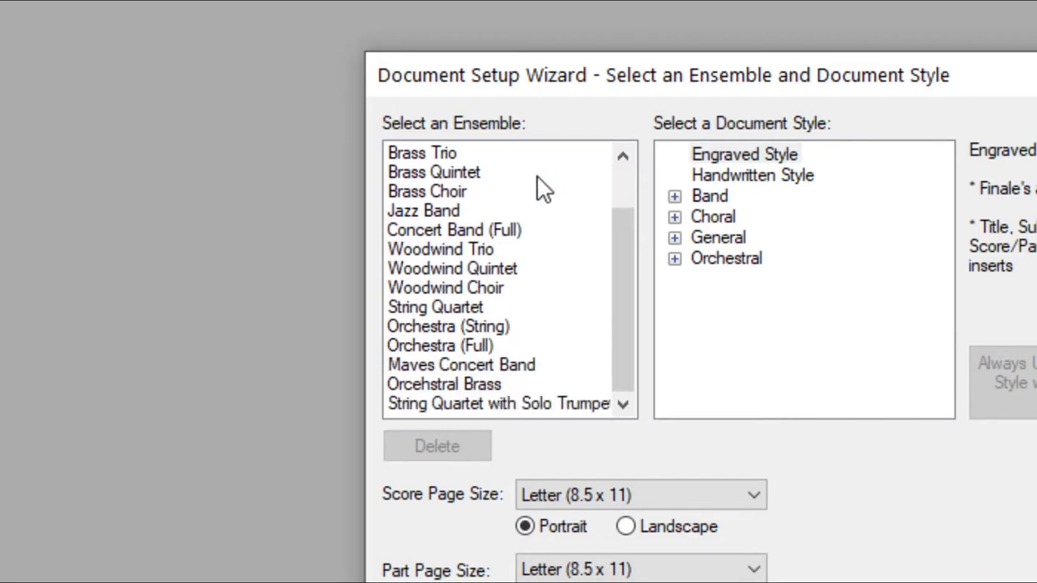
left_click(448, 311)
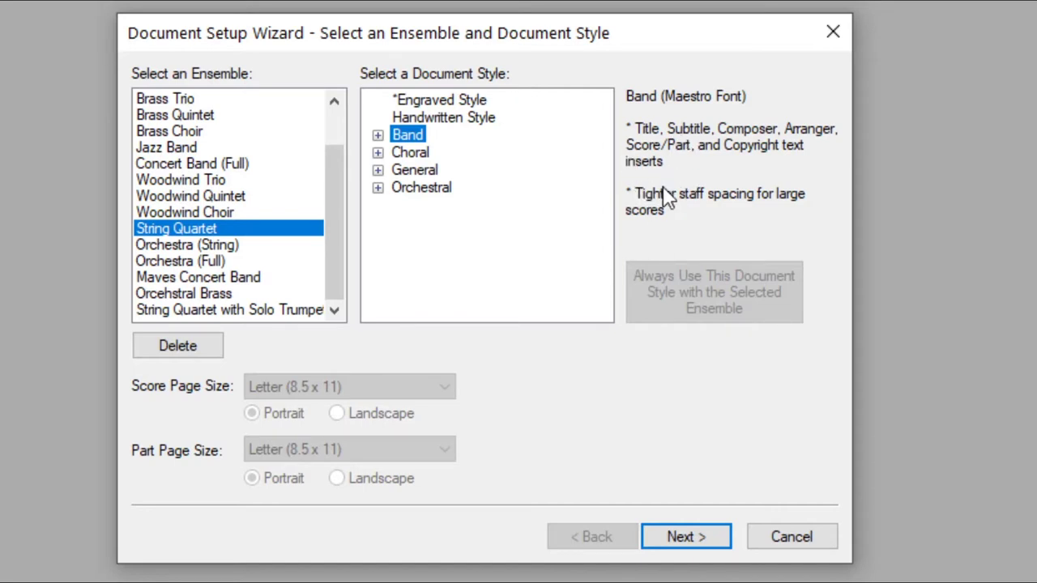
left_click(477, 118)
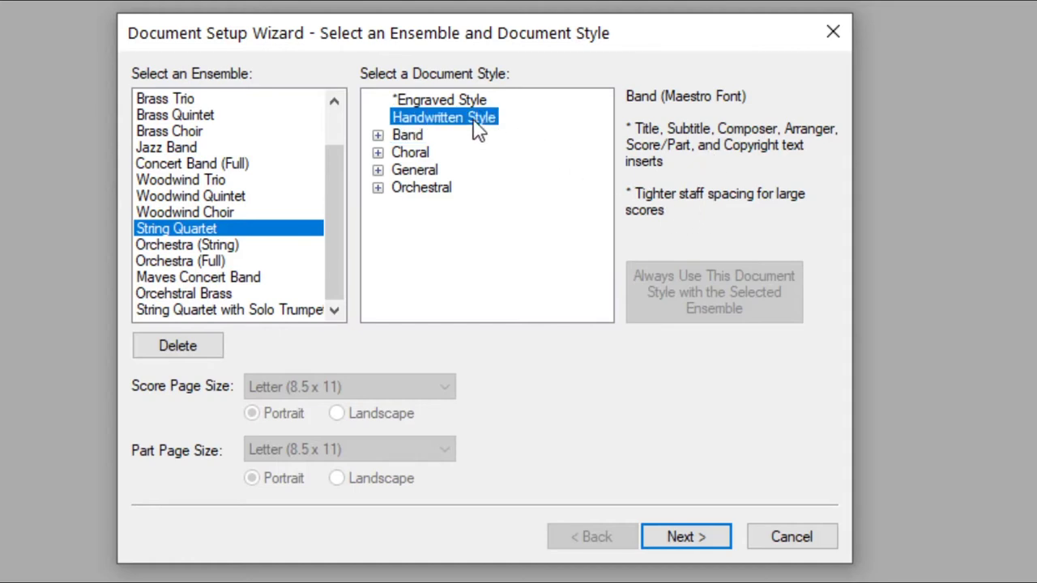
left_click(470, 98)
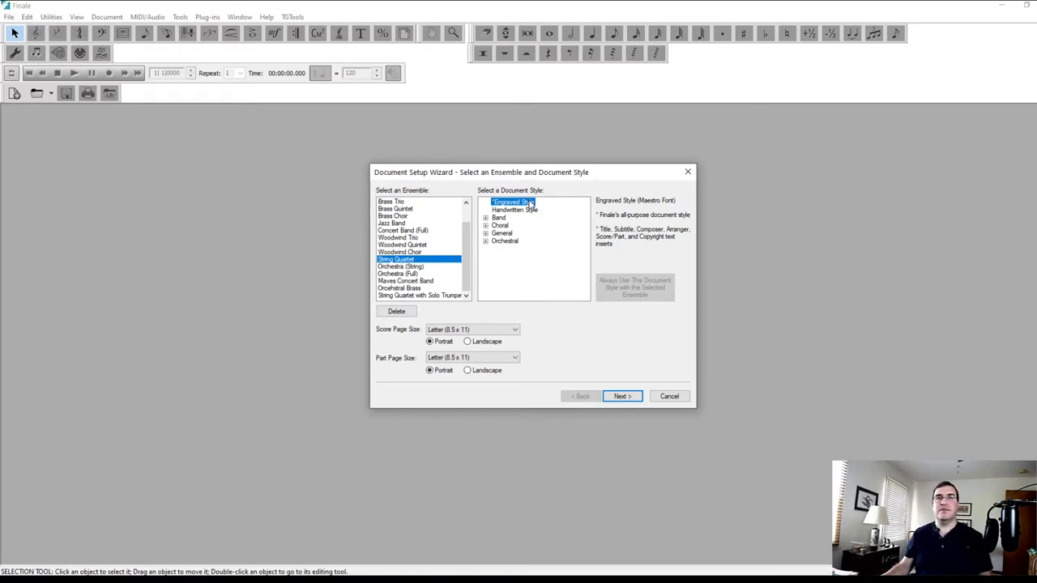
left_click(622, 396)
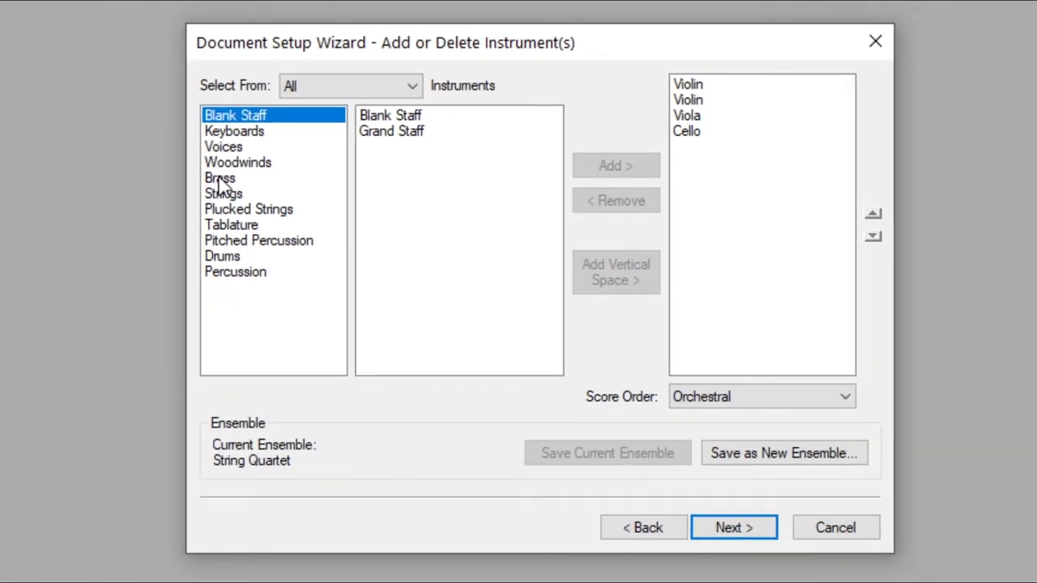
- Add Trumpet in C from the Brass instruments to the score
left_click(219, 182)
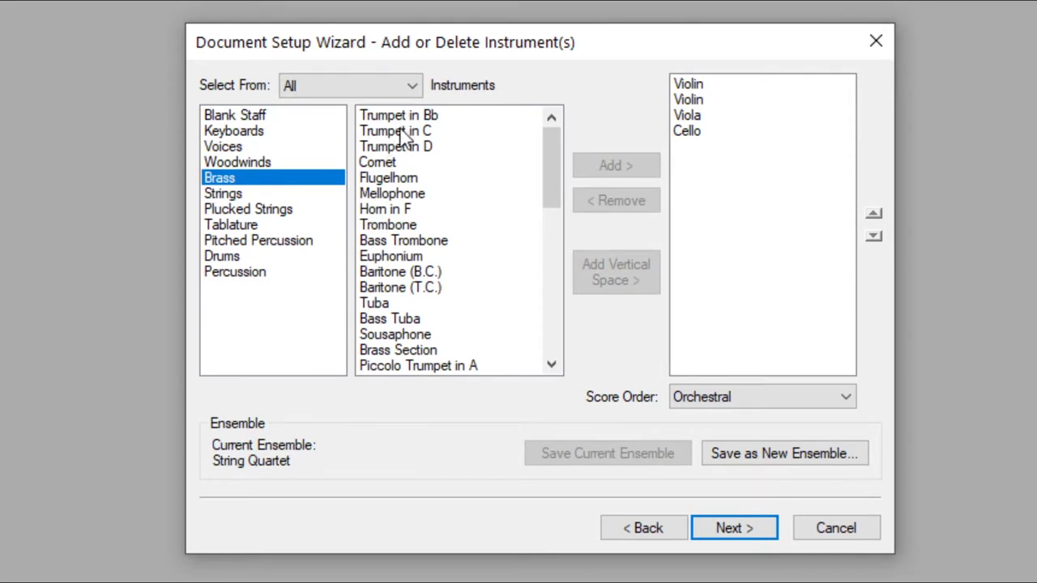
scroll(405, 320, "down", 9)
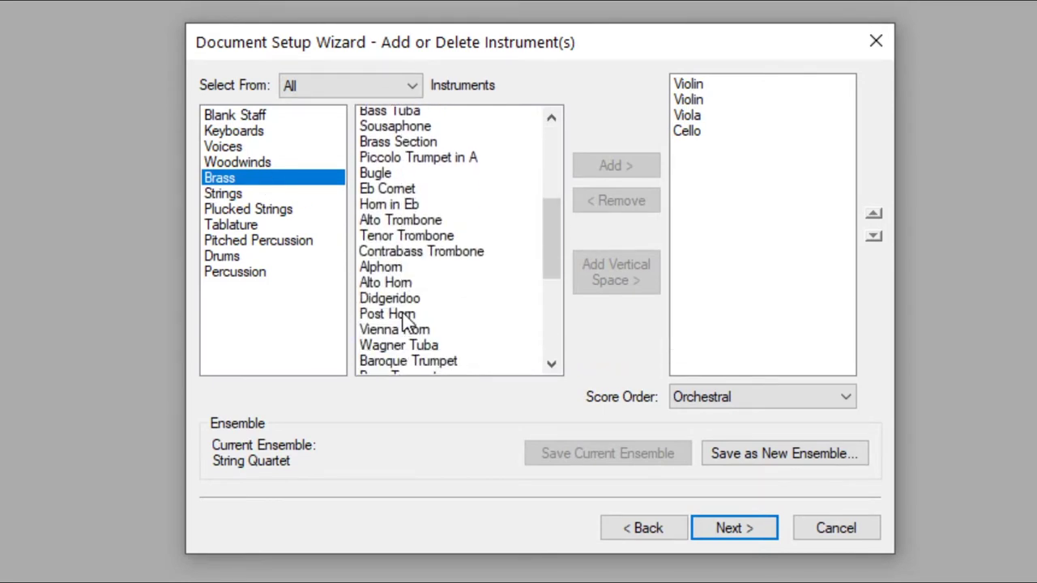
scroll(405, 320, "down", 2)
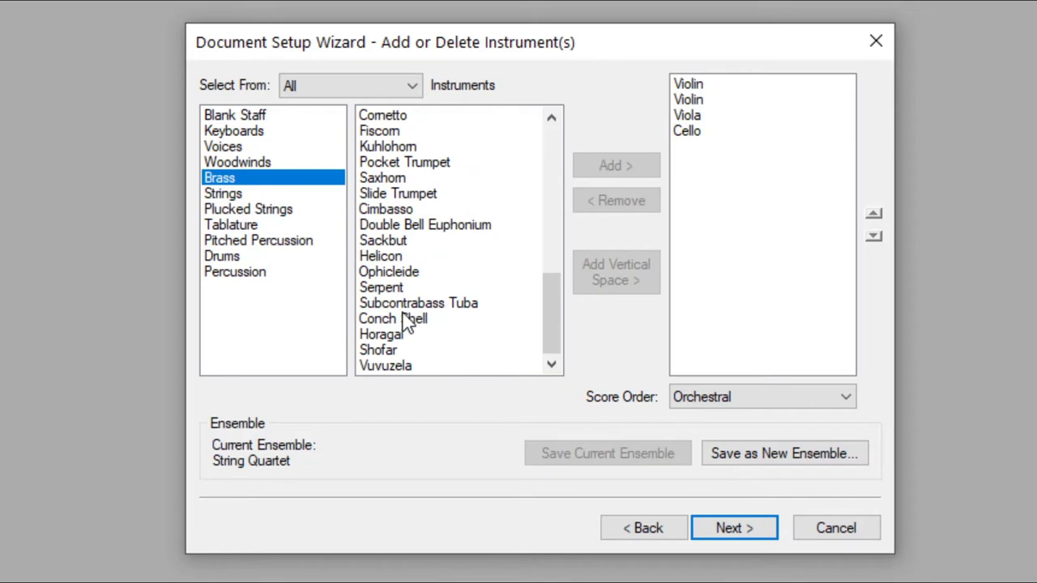
scroll(405, 321, "up", 10)
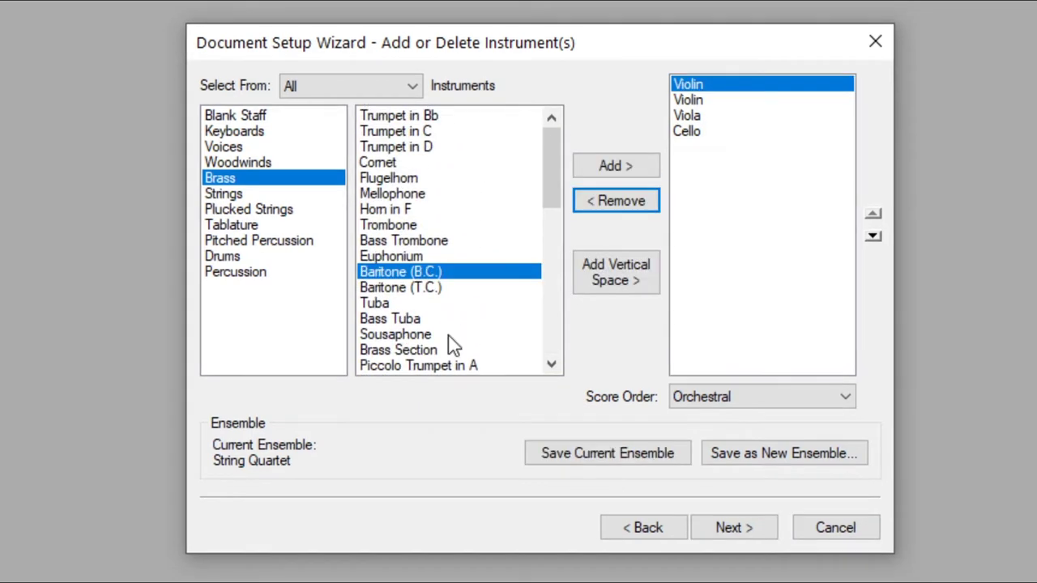
left_click(426, 138)
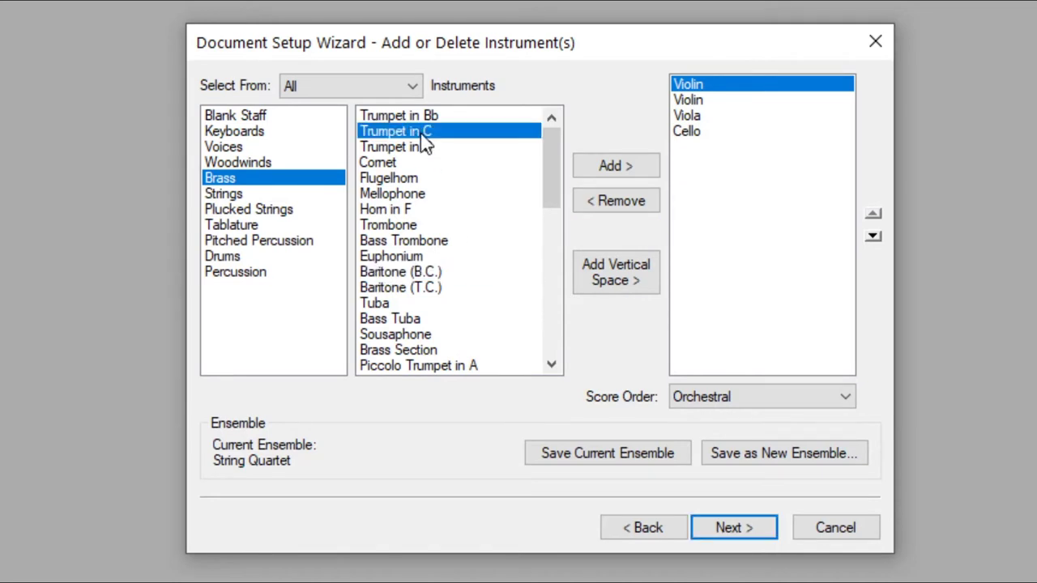
left_click(610, 167)
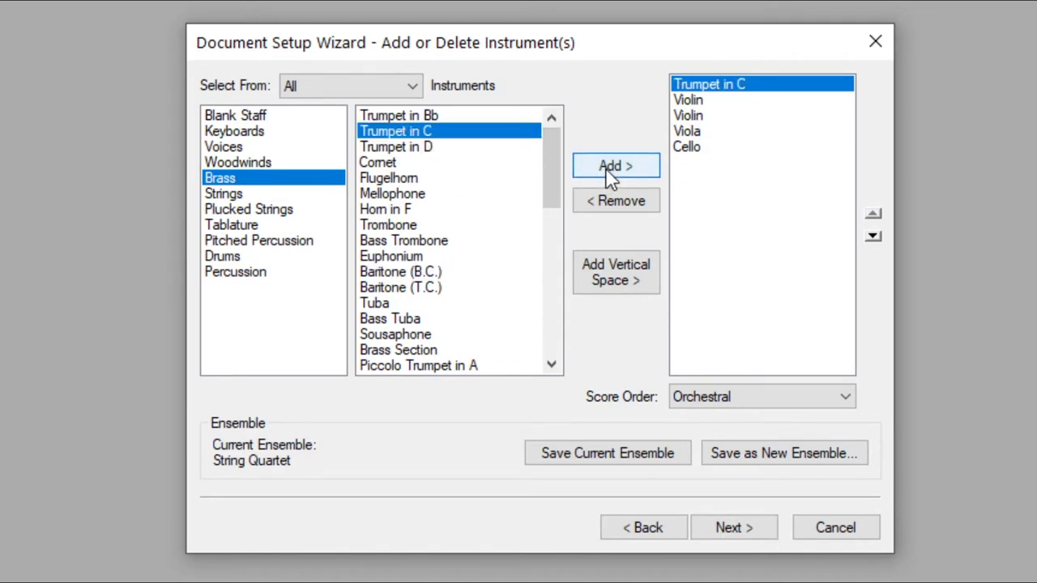
left_click(753, 191)
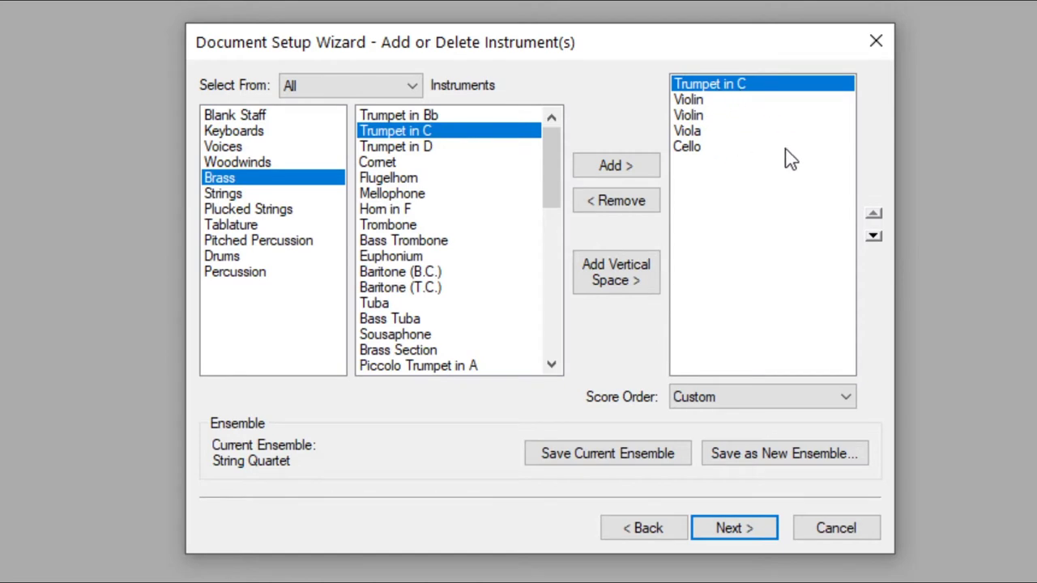
- Move Cello up the score order, then return it to the bottom
left_click(690, 154)
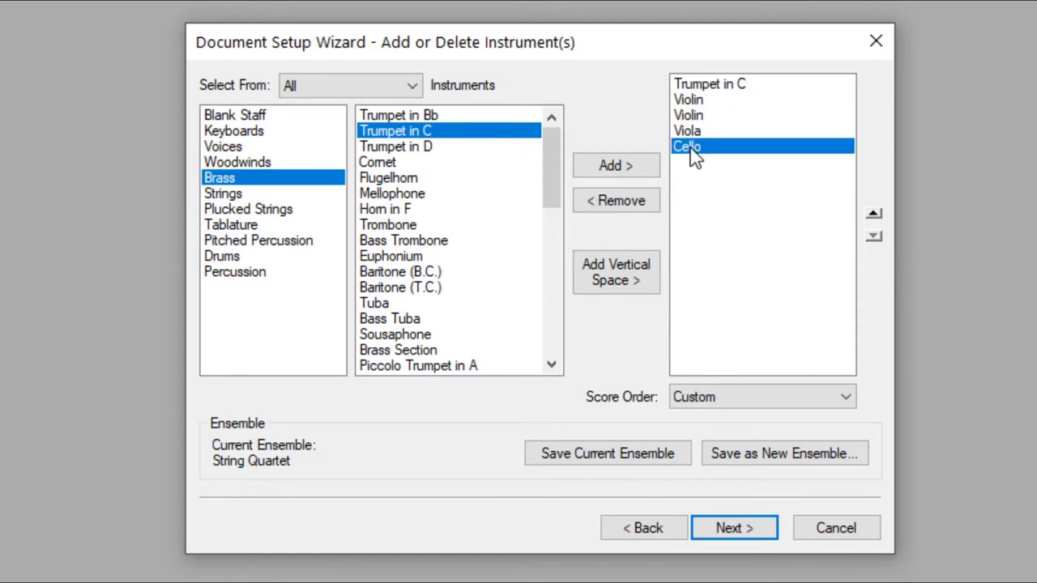
left_click(873, 214)
left_click(873, 213)
left_click(873, 214)
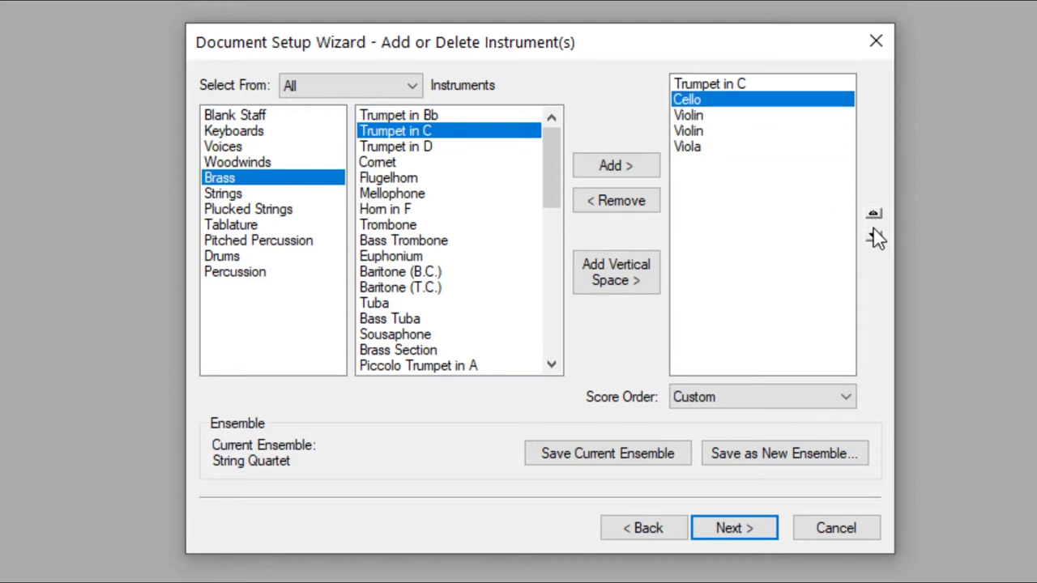
left_click(873, 238)
left_click(873, 237)
left_click(873, 236)
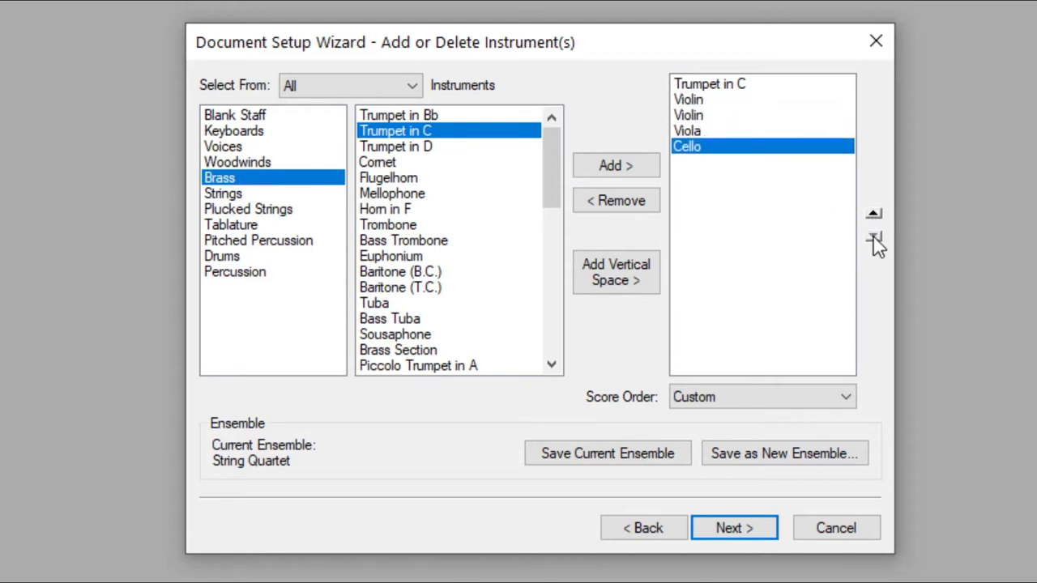
- Insert extra vertical space between Trumpet in C and the first Violin
left_click(747, 243)
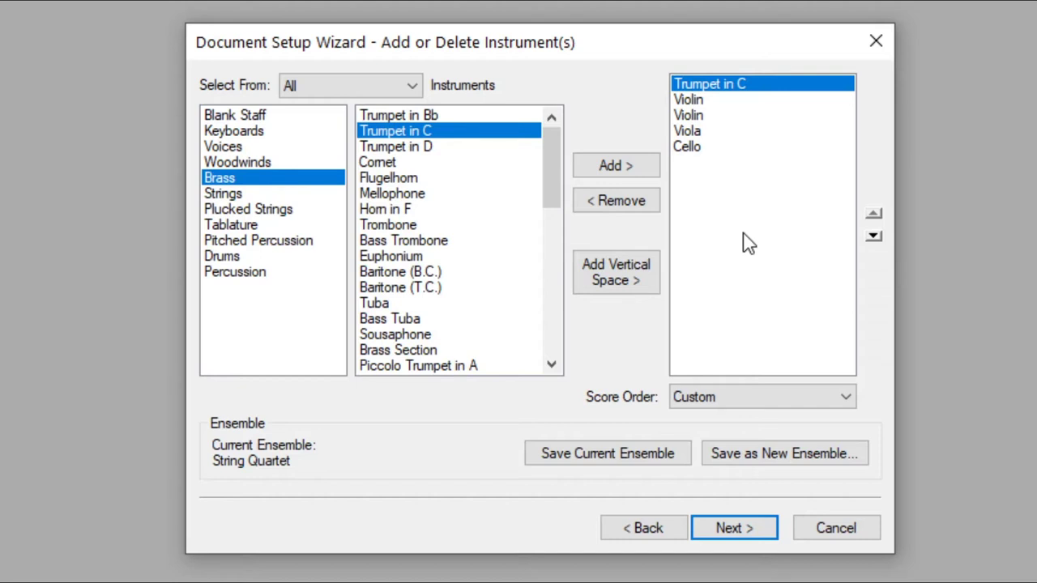
left_click(690, 103)
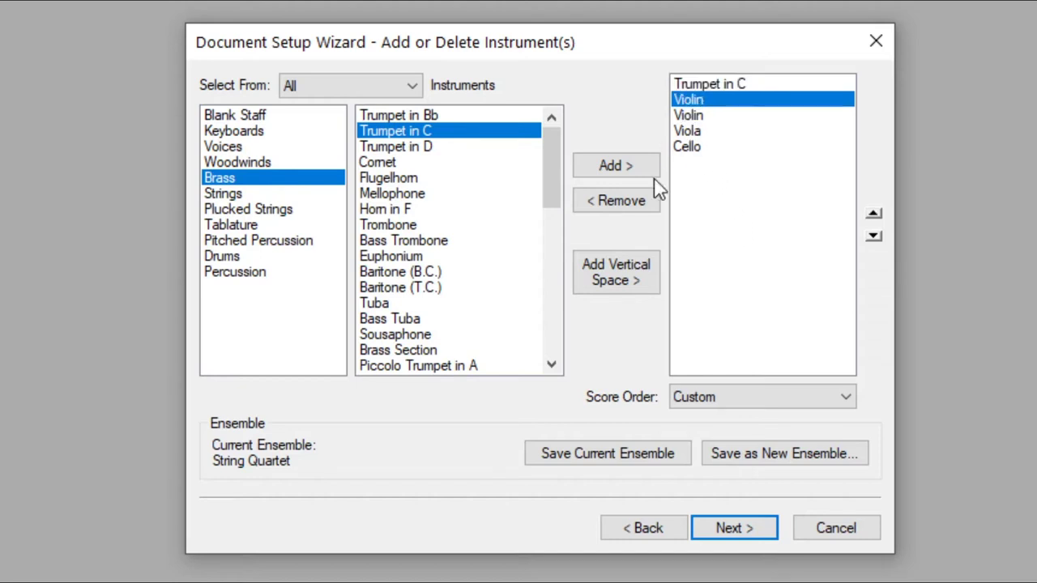
left_click(632, 276)
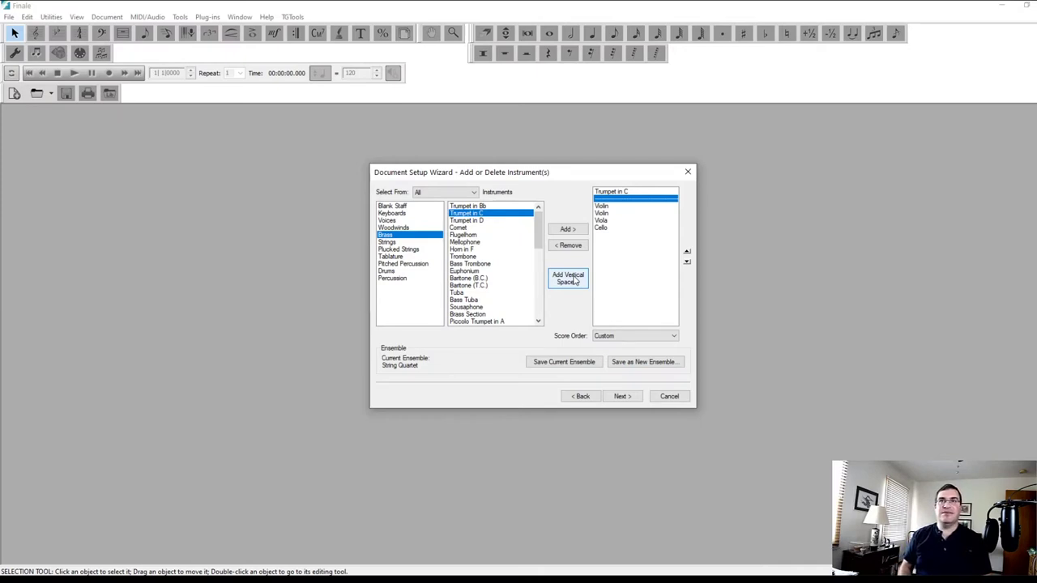
left_click(573, 280)
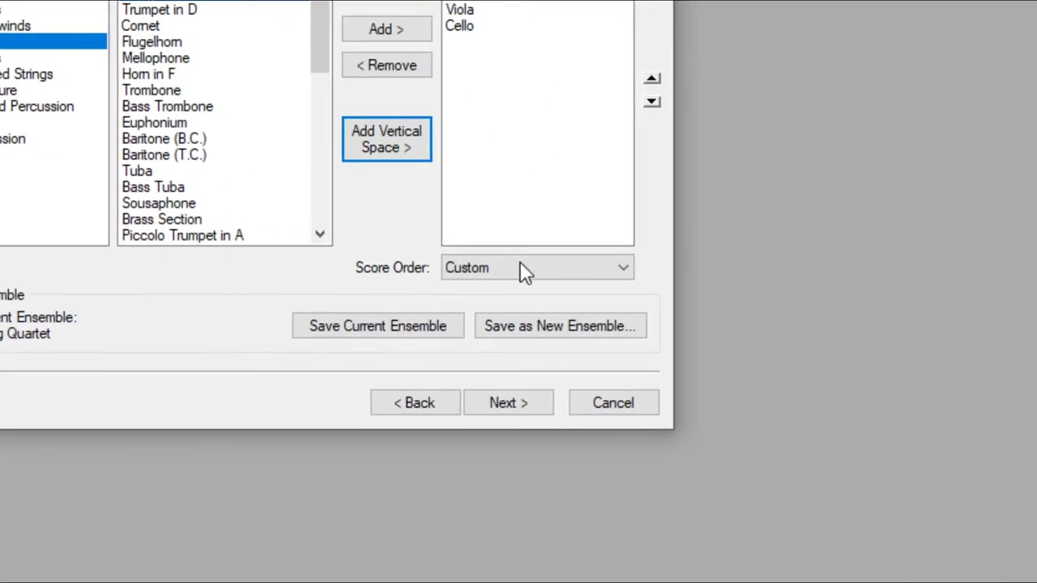
- Save the lineup as the new ensemble 'String Quartet with C Trumpet' and continue
left_click(507, 327)
left_click(324, 163)
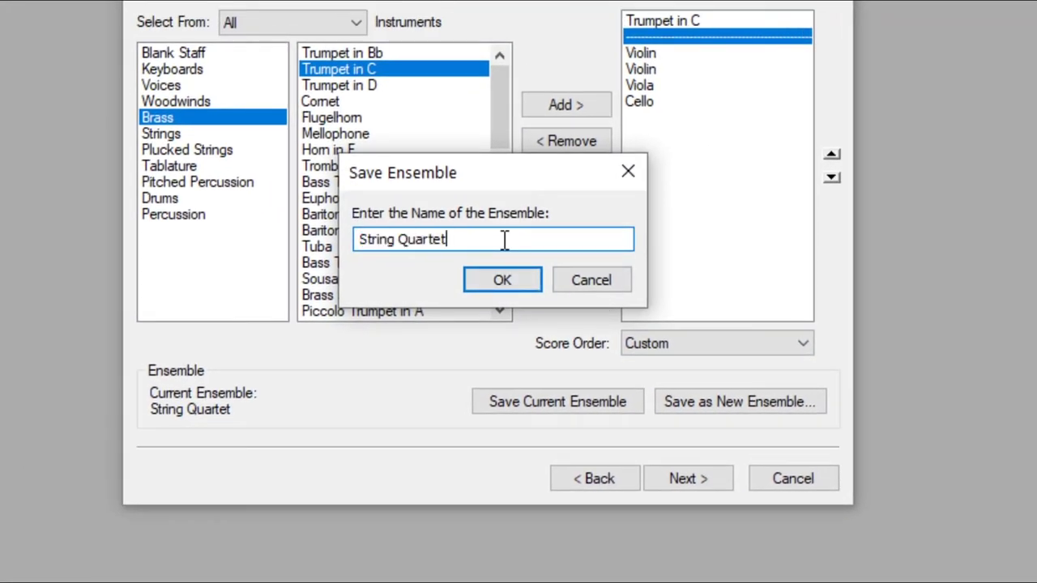
type("with C Trumpet")
left_click(495, 283)
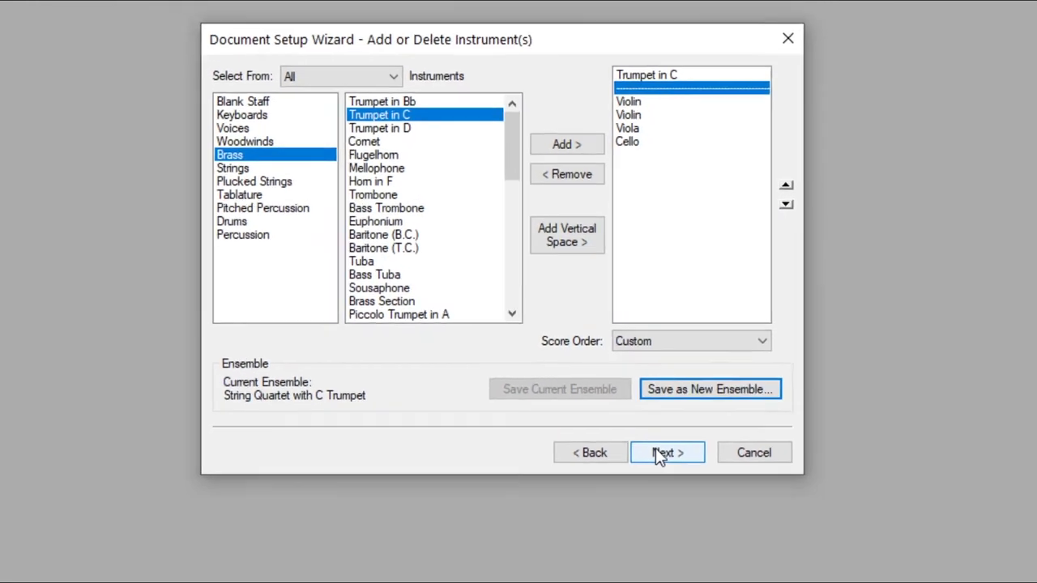
left_click(658, 452)
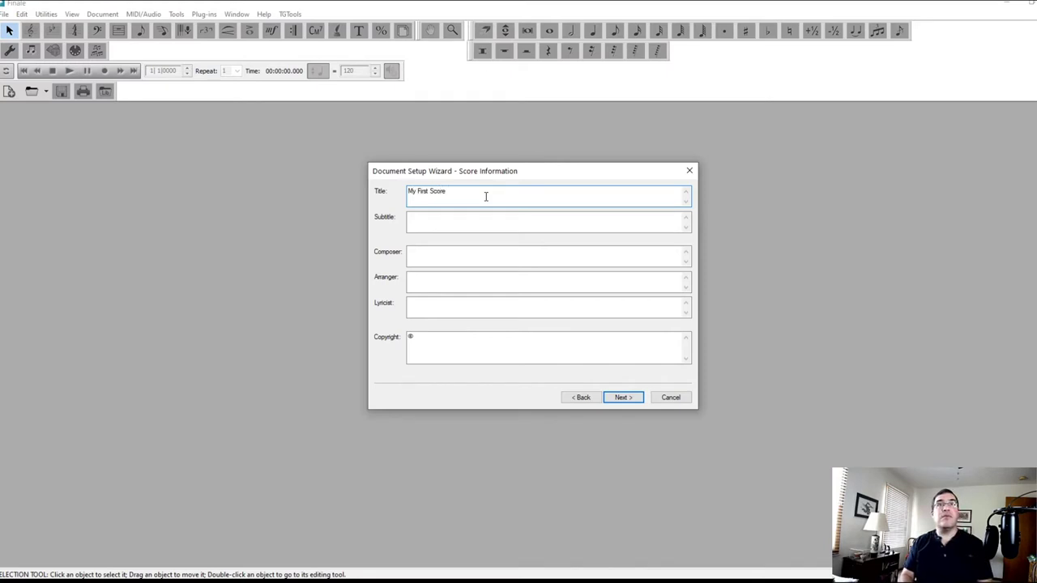
- Leave Arranger and Lyricist blank, select the 31-measure count in Score Settings, and finish setup
key("Tab")
key("Tab")
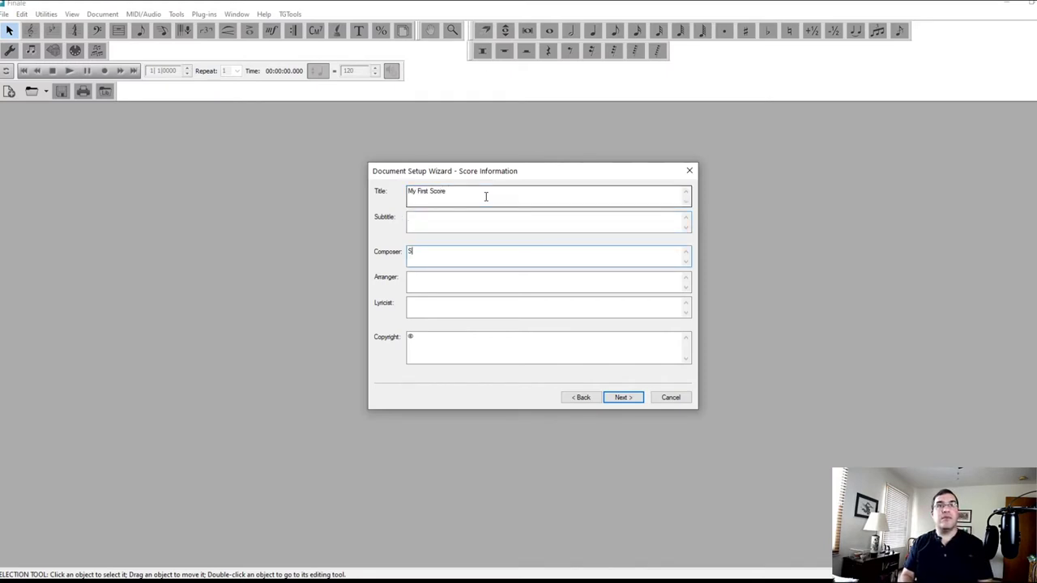
key("Tab")
key("Tab")
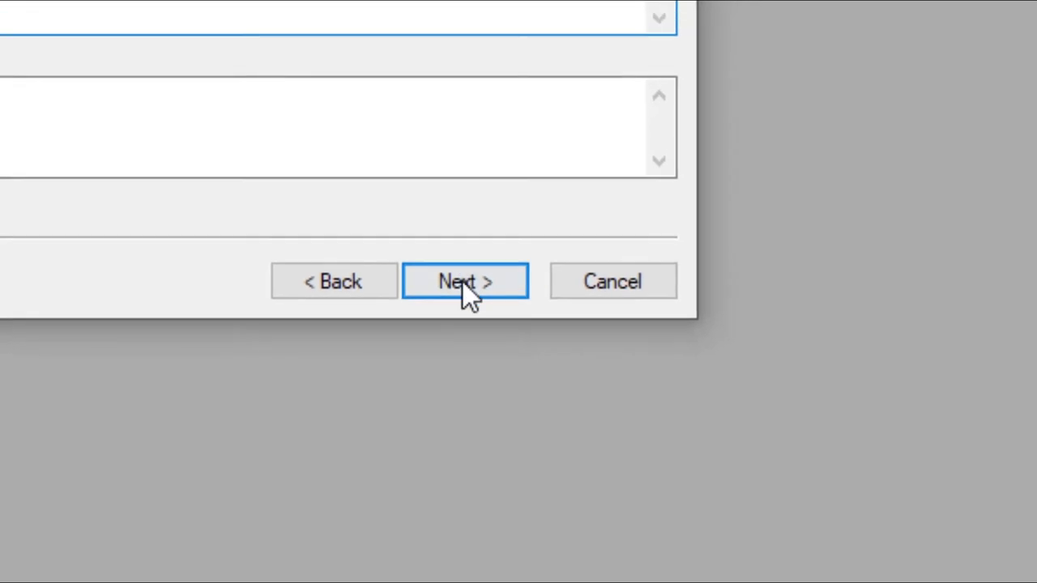
left_click(447, 267)
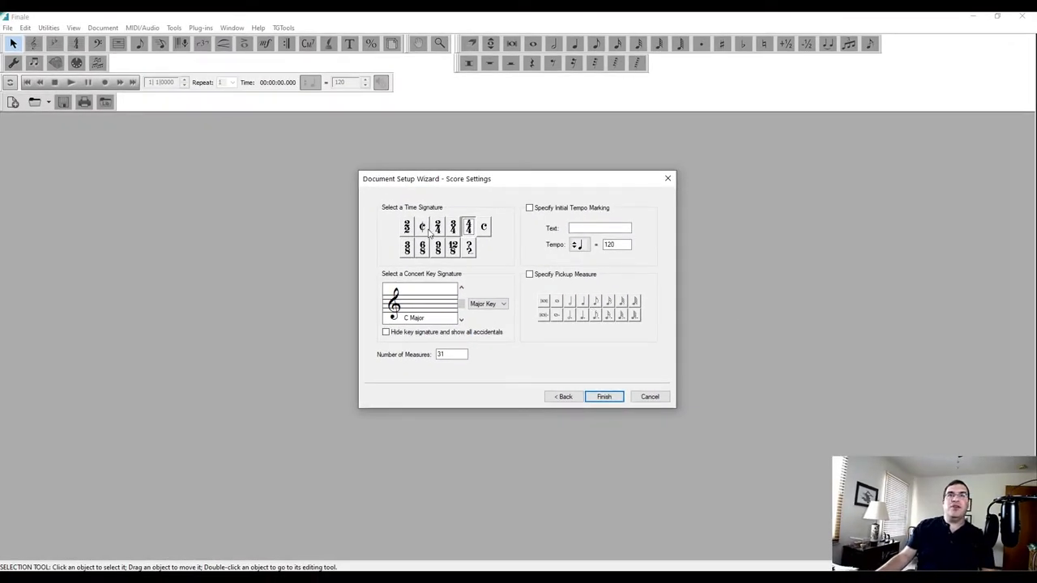
left_click_drag(445, 351, 431, 352)
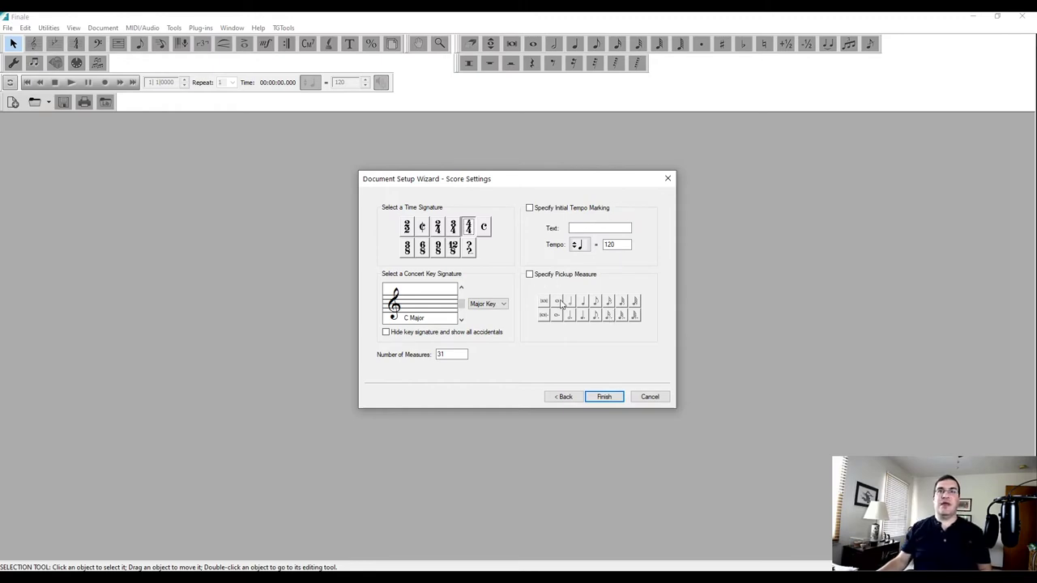
left_click(605, 397)
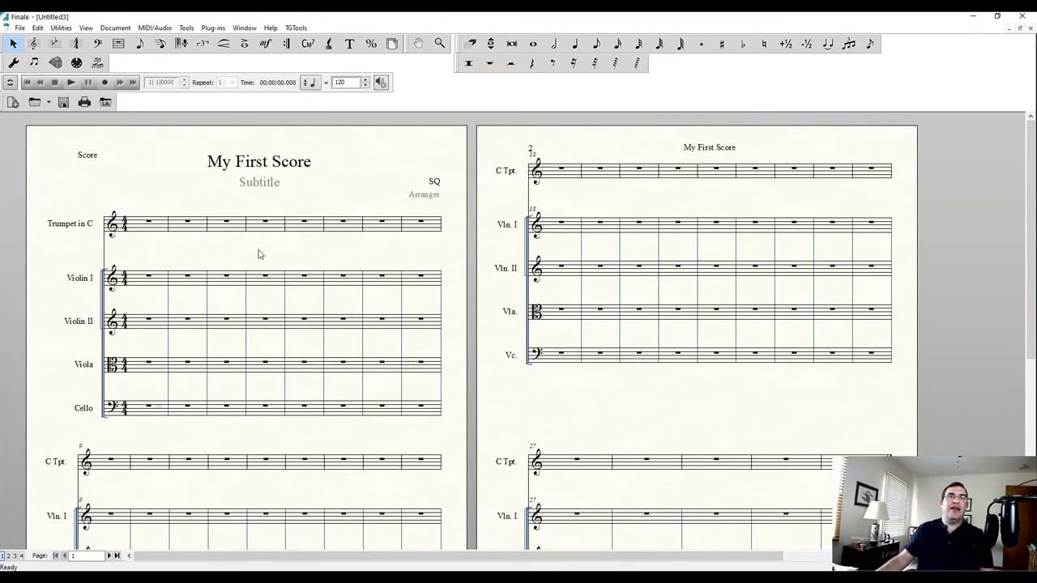
- Delete the Subtitle and Arranger placeholder text from the new score's first page
left_click(118, 43)
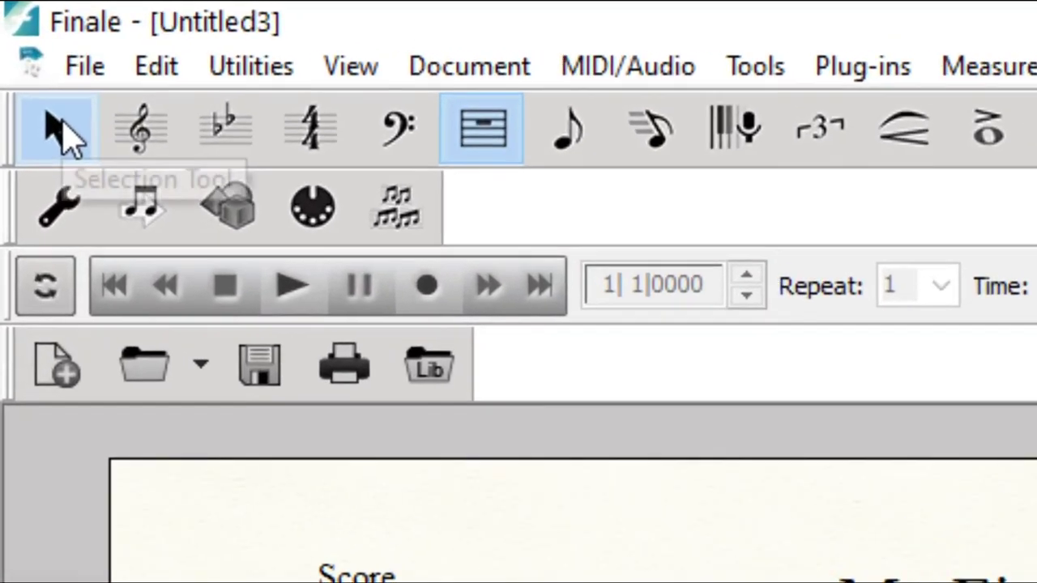
left_click(60, 132)
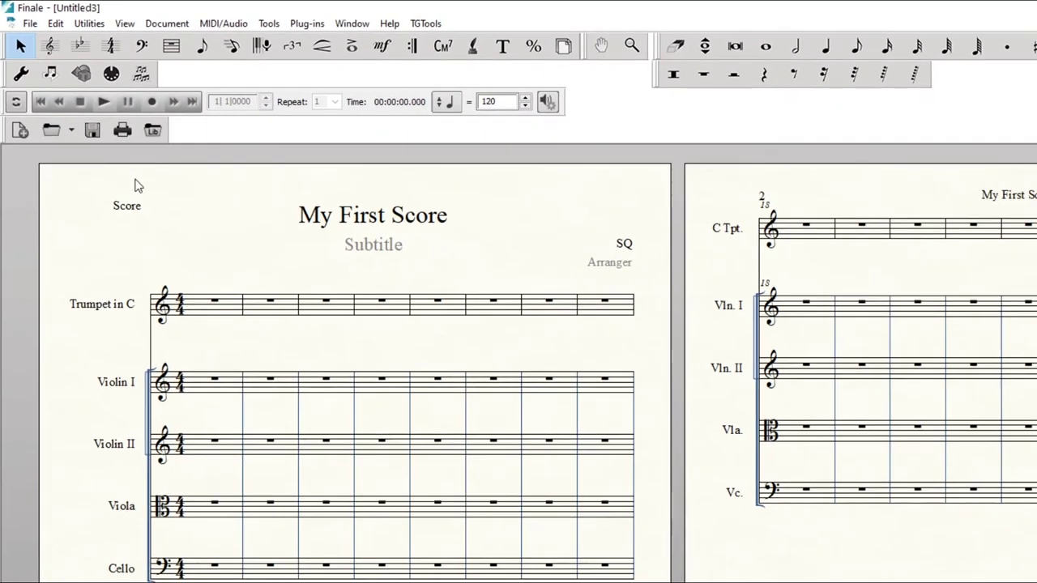
left_click(351, 244)
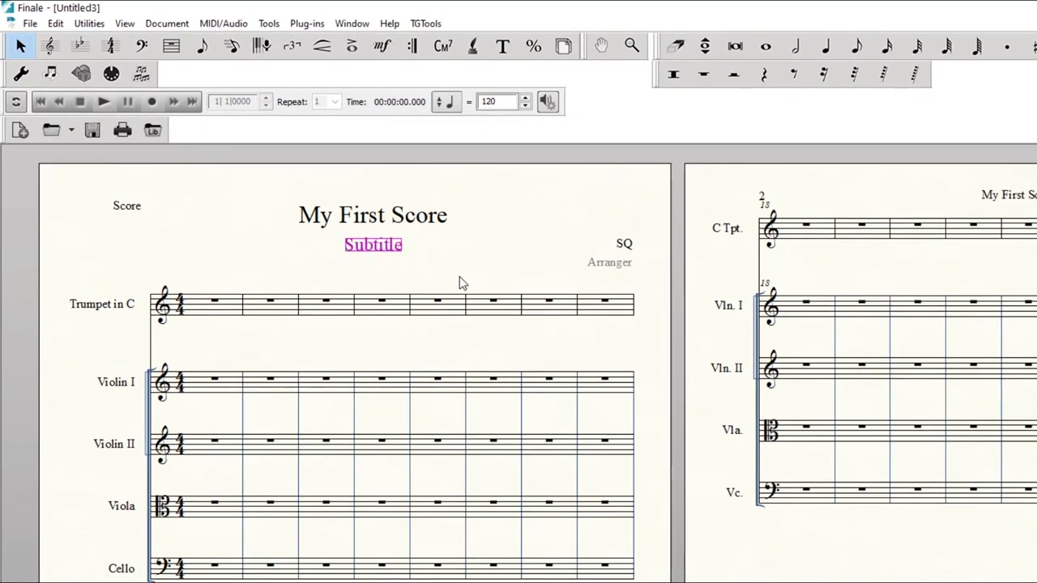
key("Delete")
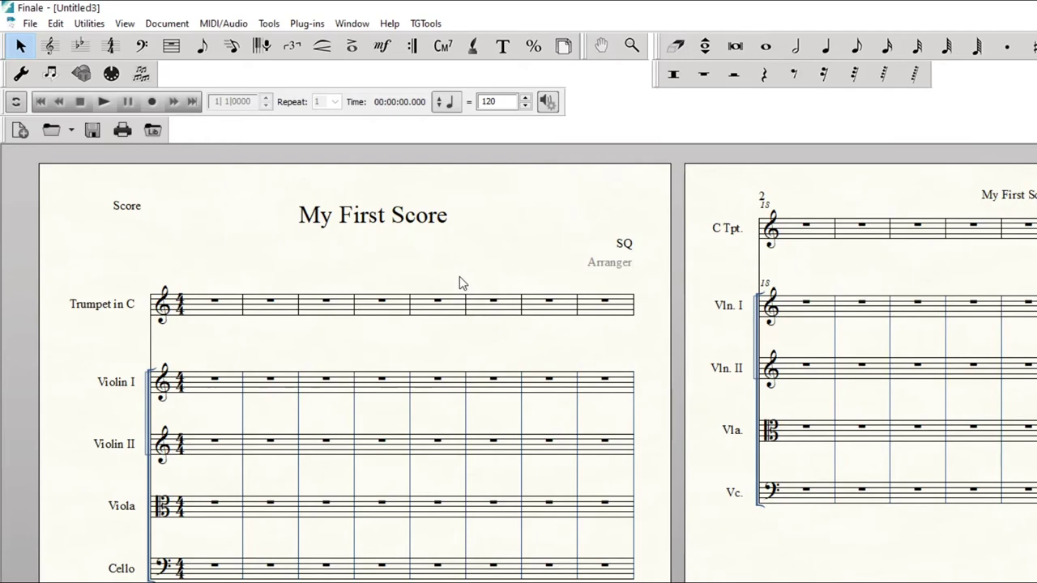
left_click(623, 264)
key("Delete")
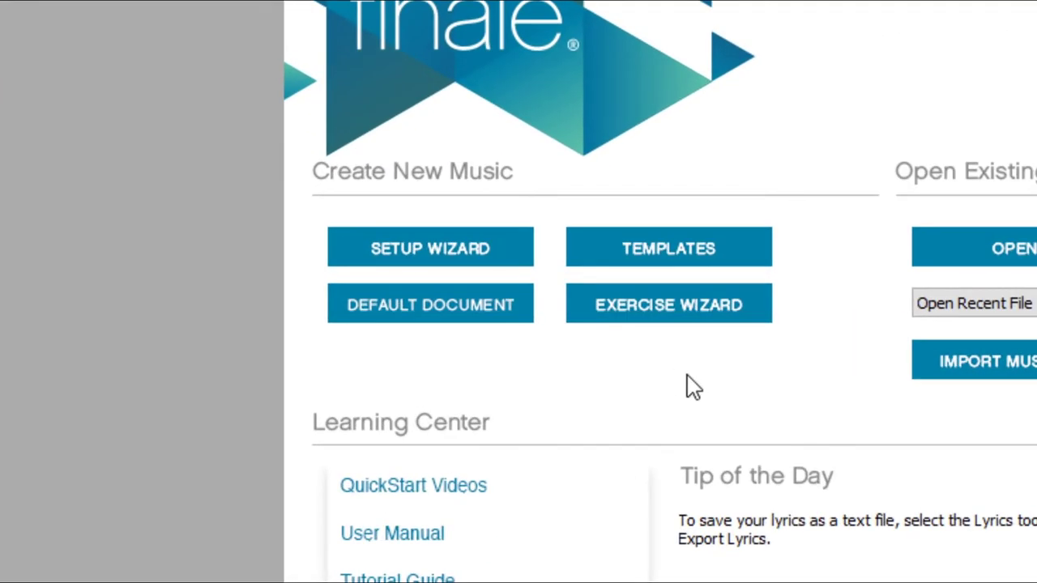
- Open a new untitled score from the DEFAULT DOCUMENT
left_click(482, 314)
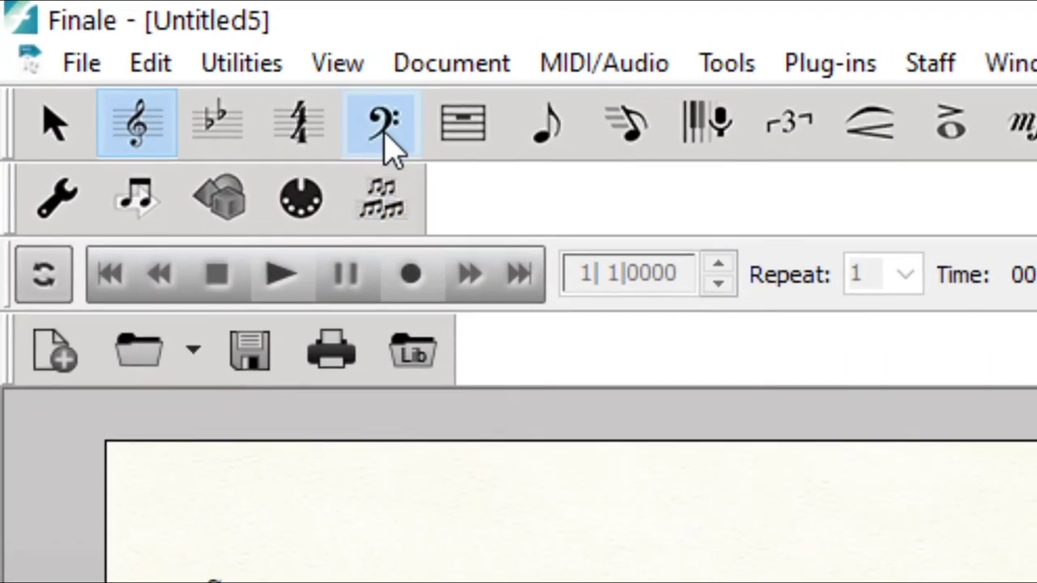
- With the Clef Tool, open Change Clef for measure 1 and choose the bass clef
left_click(98, 47)
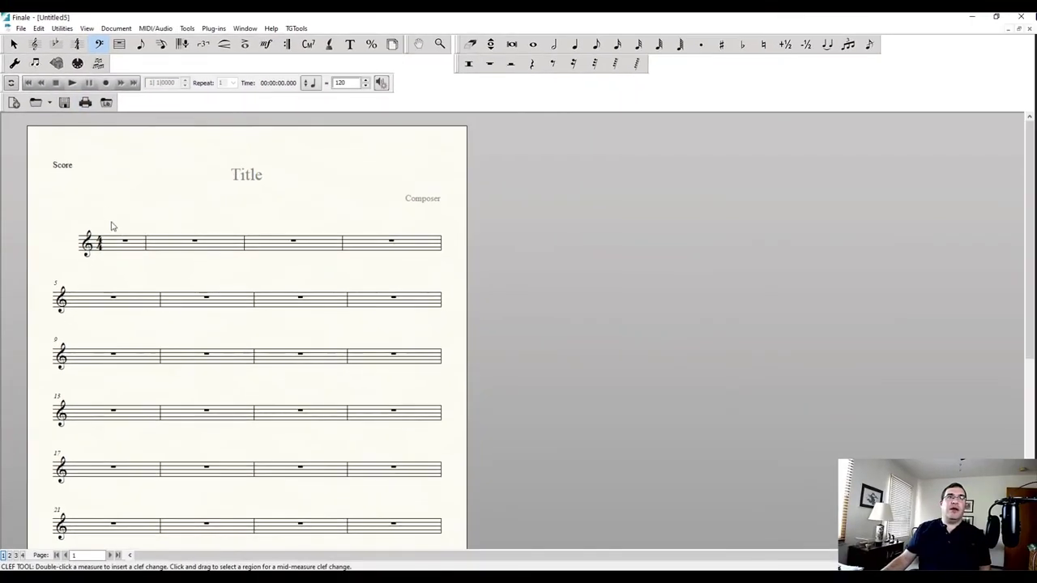
double_click(120, 242)
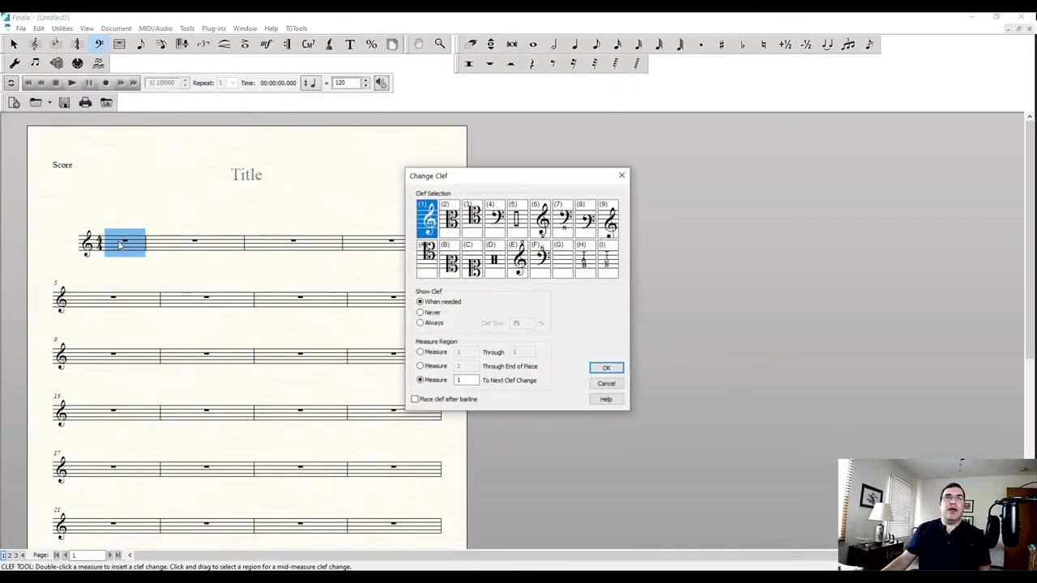
left_click(495, 222)
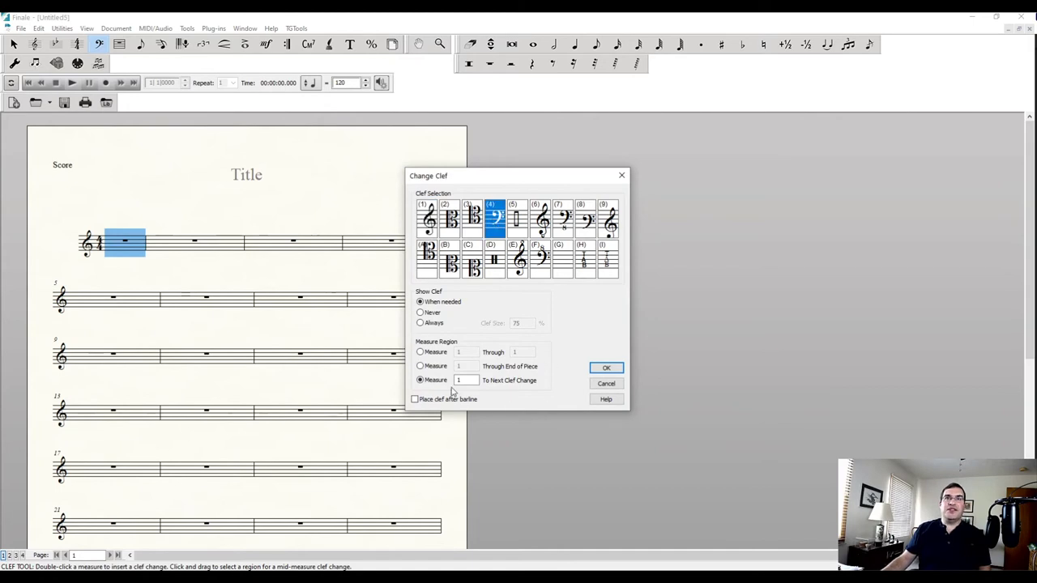
- Apply the bass clef, set measure 1 to 3/4, and open its Time Signature dialog
left_click(607, 369)
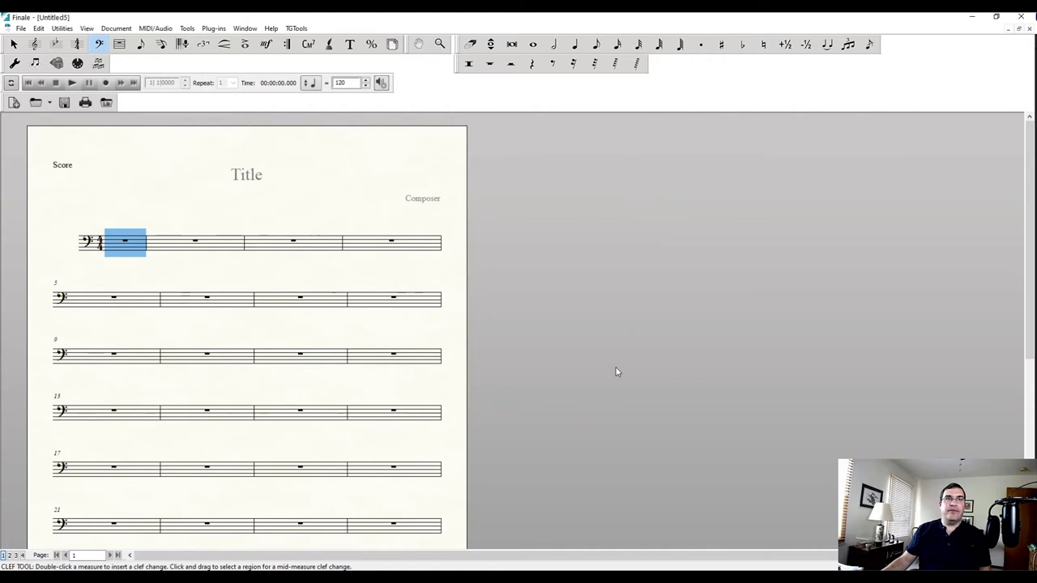
left_click(34, 44)
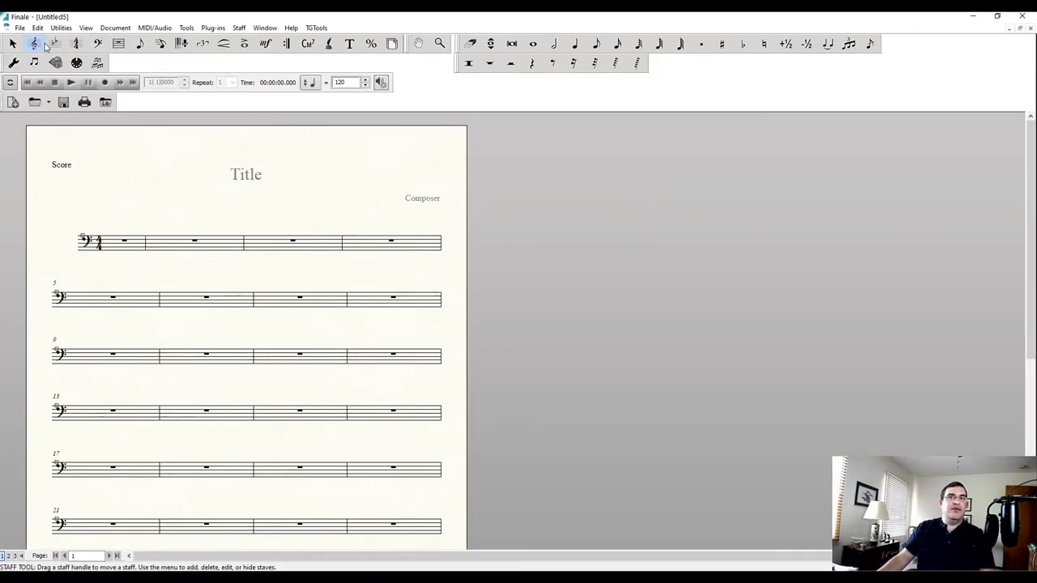
left_click(77, 44)
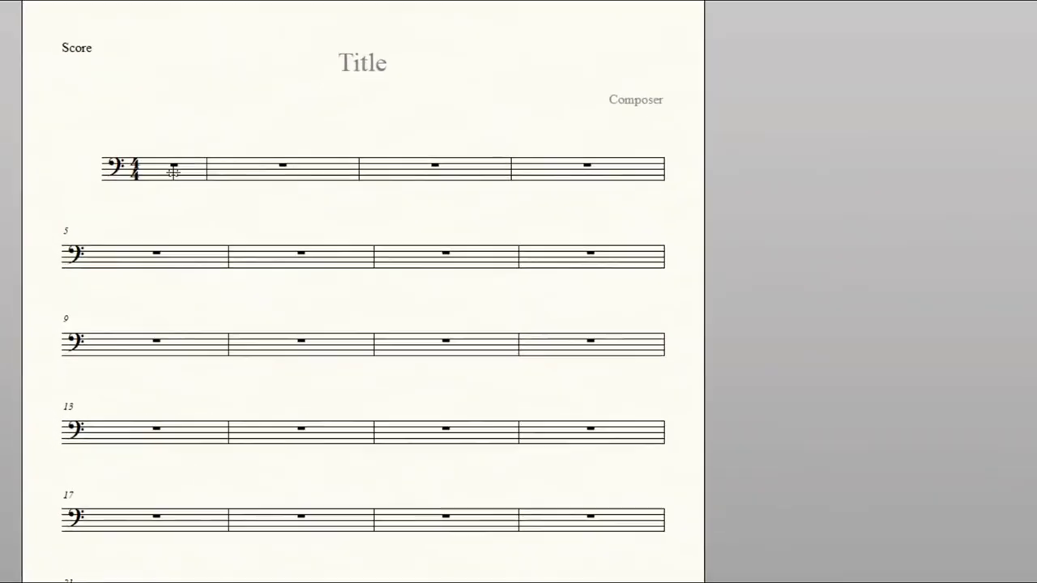
right_click(125, 241)
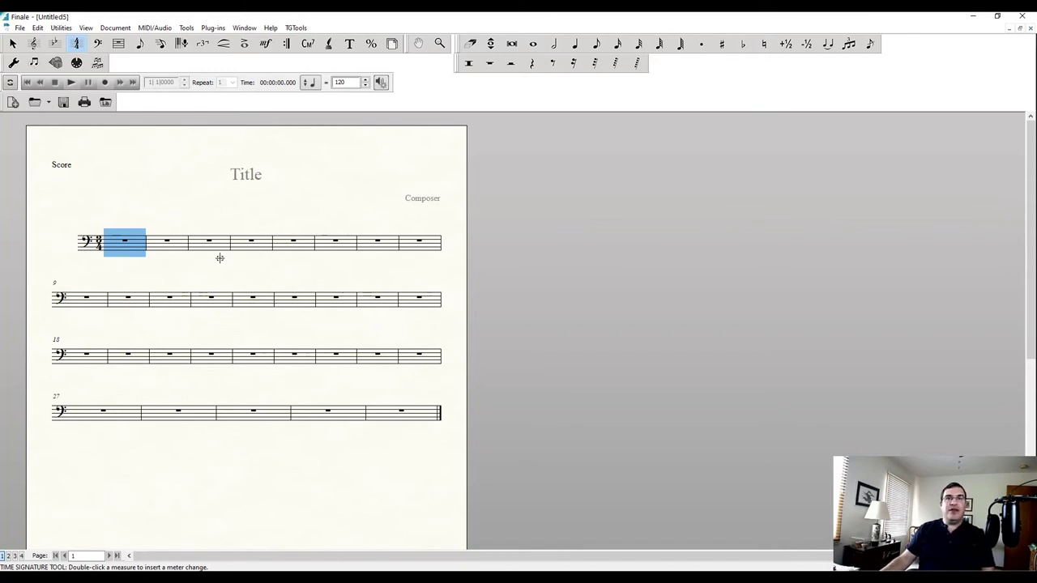
double_click(125, 248)
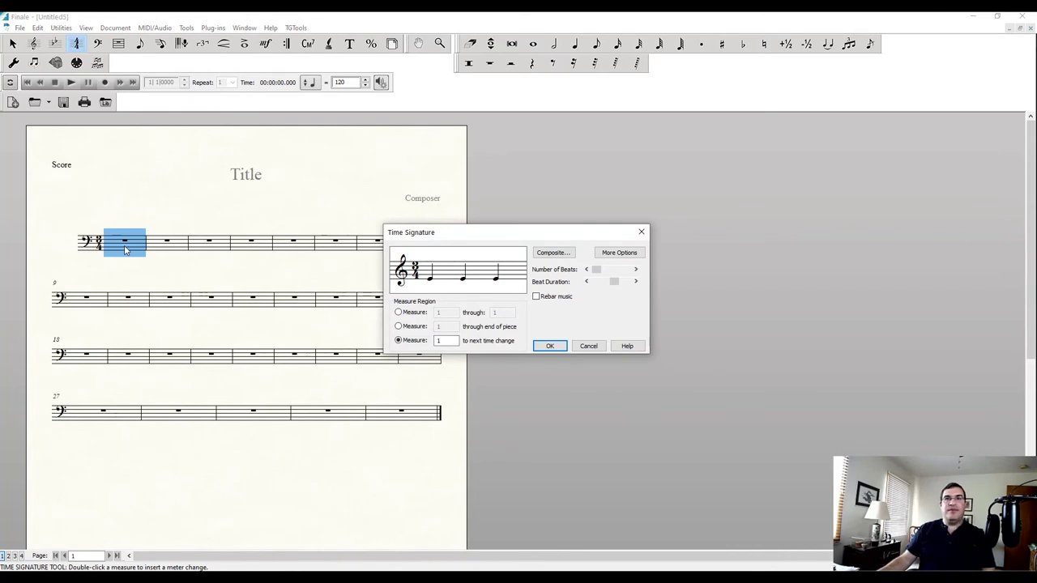
- Set Number of Beats to 5 with a quarter-note Beat Duration for 5/4 time
scroll(618, 312, "down", 1)
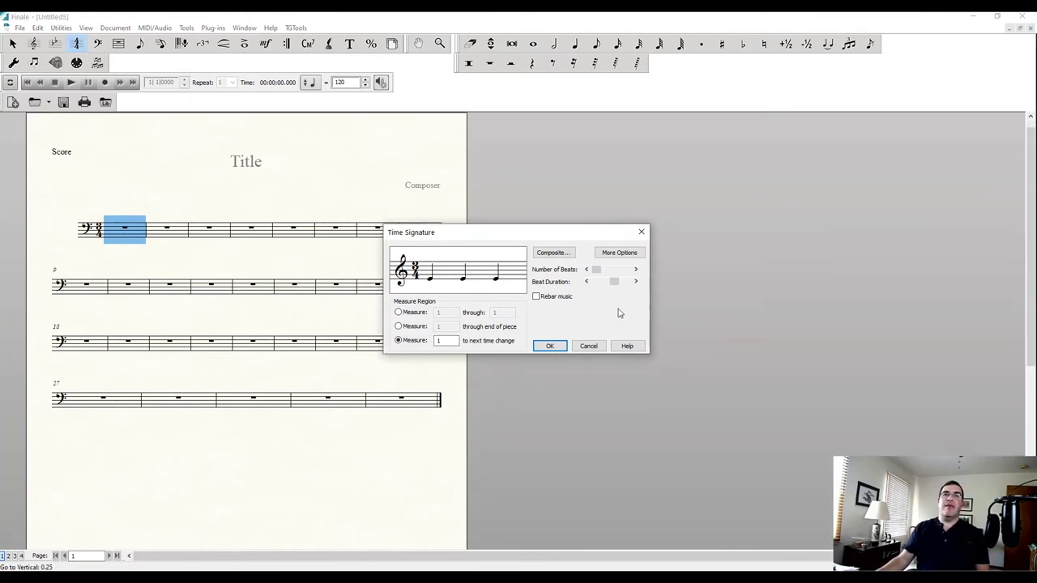
left_click(636, 269)
left_click(636, 269)
left_click(636, 269)
left_click(585, 269)
left_click(585, 269)
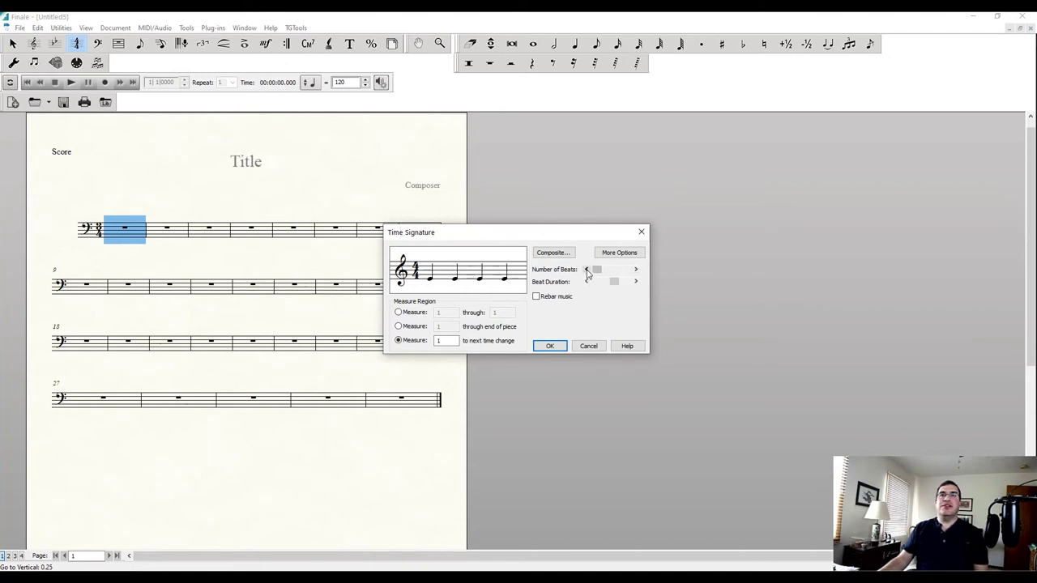
left_click(586, 269)
left_click(586, 281)
left_click(586, 282)
left_click(586, 281)
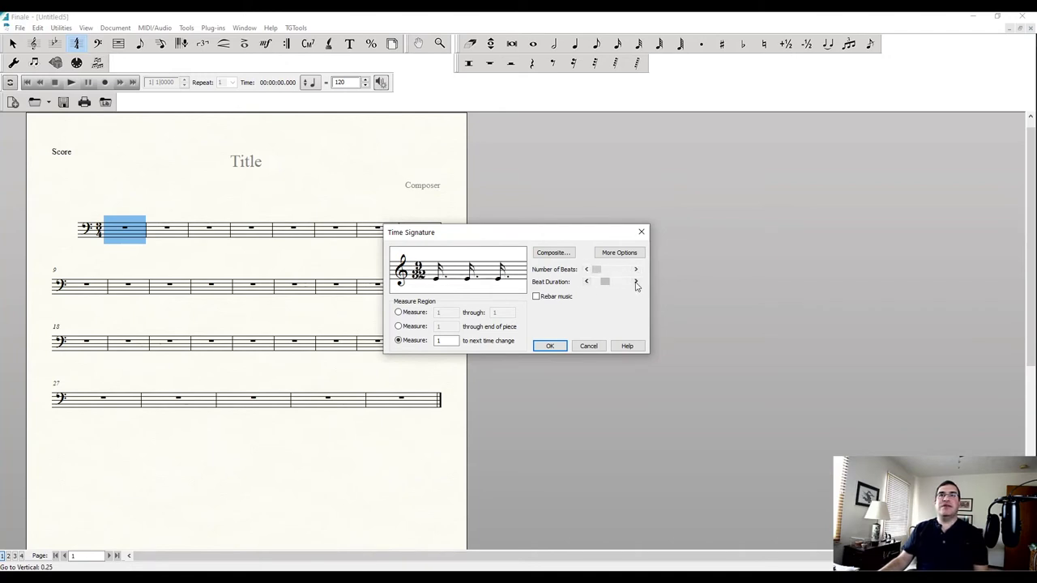
left_click(636, 281)
left_click(635, 281)
left_click(636, 281)
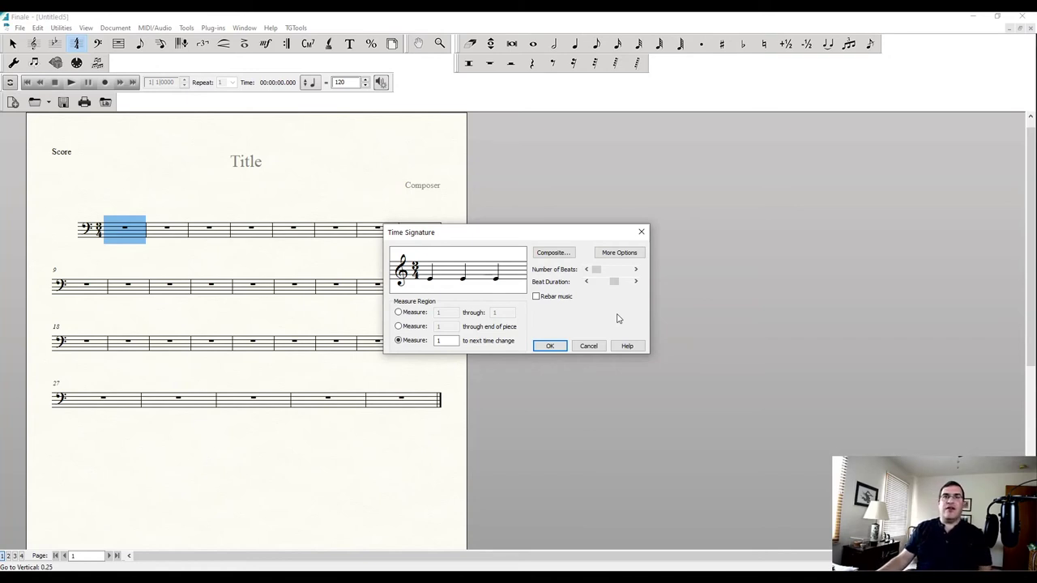
left_click(637, 269)
left_click(636, 269)
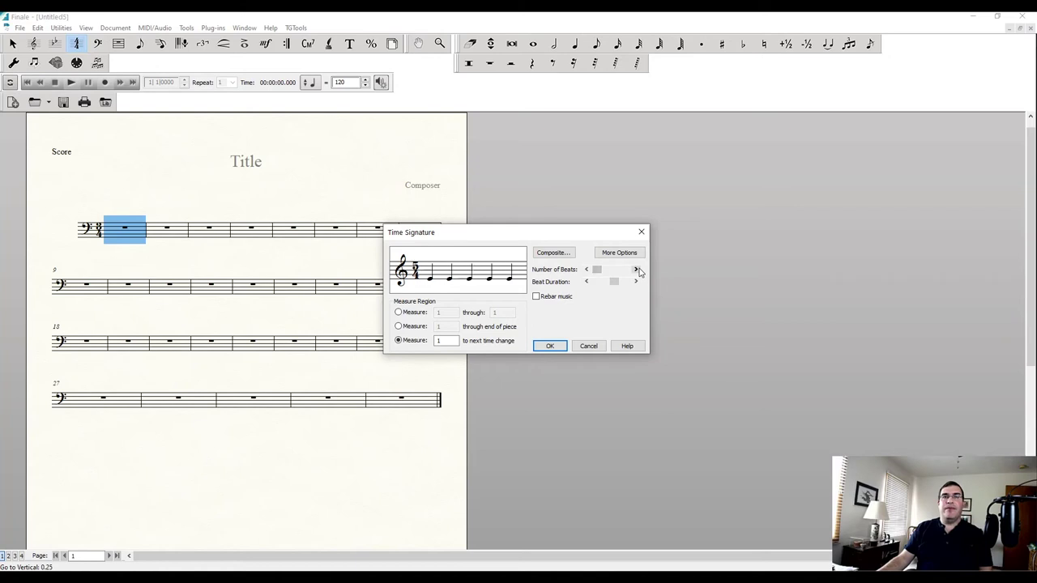
left_click(546, 349)
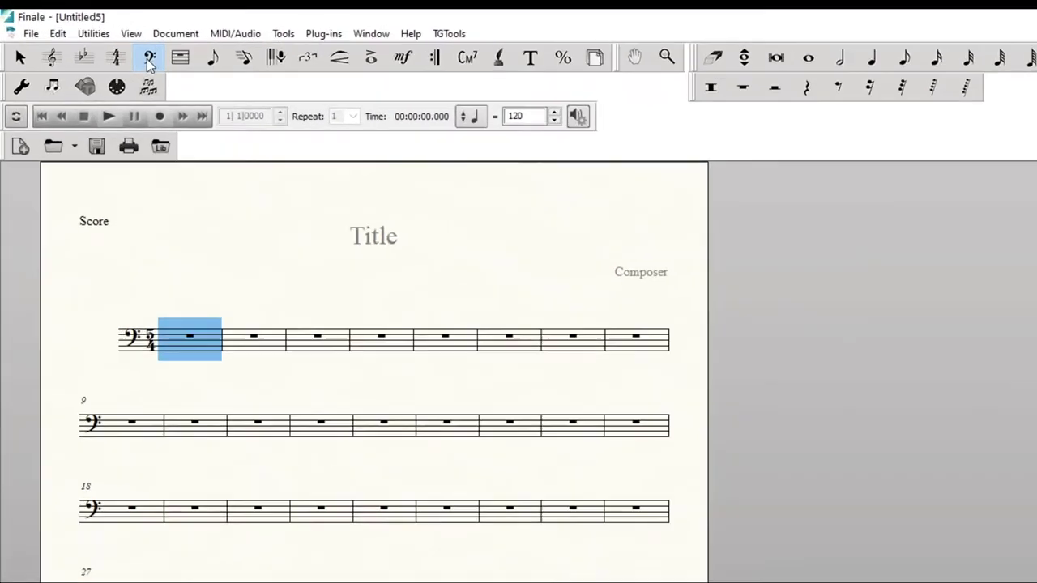
- Apply F Major to measure 1 from the key context menu, then undo it
left_click(97, 45)
left_click(178, 104)
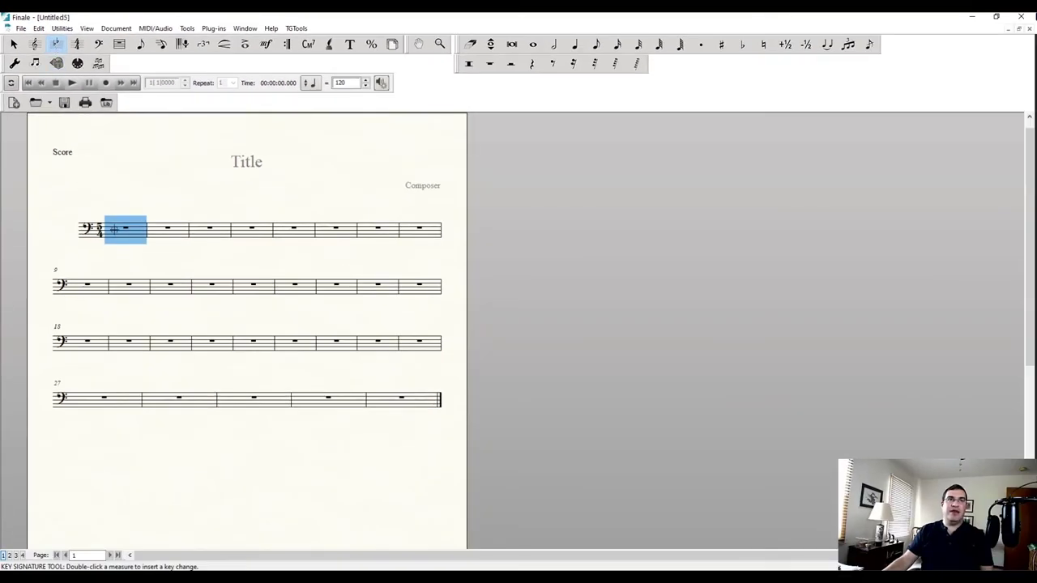
right_click(118, 233)
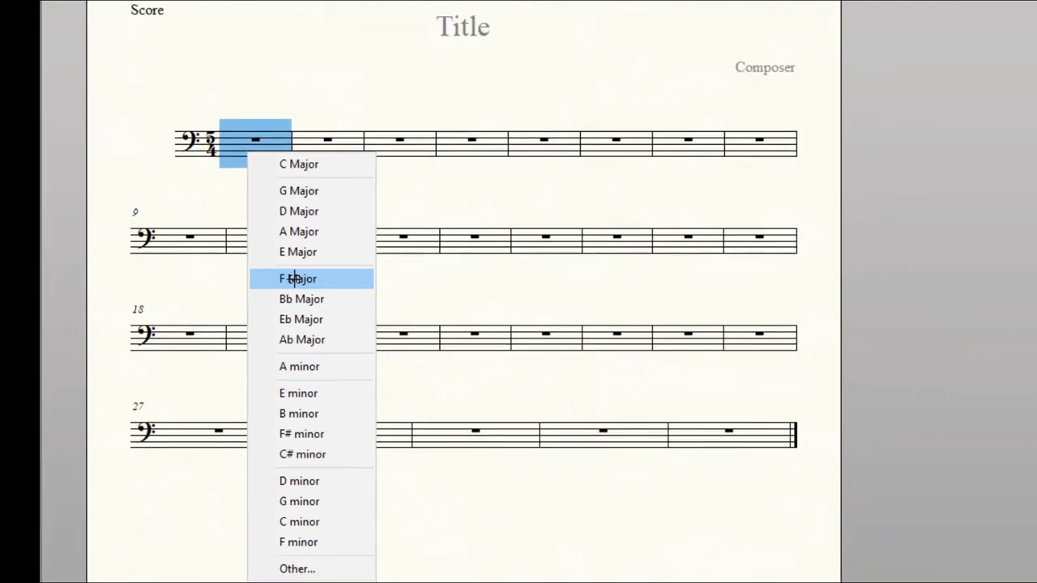
left_click(368, 264)
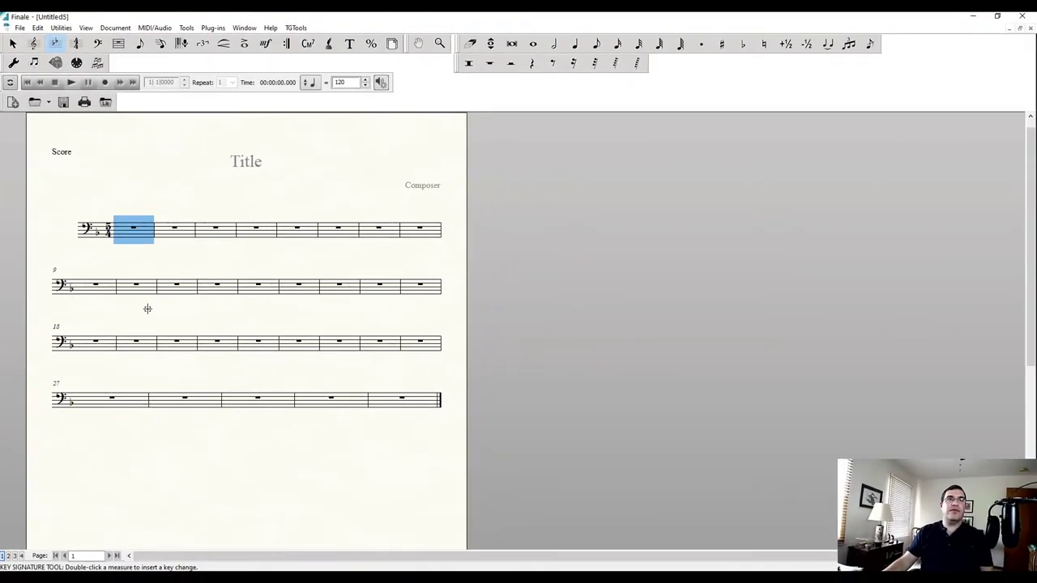
key("ctrl+z")
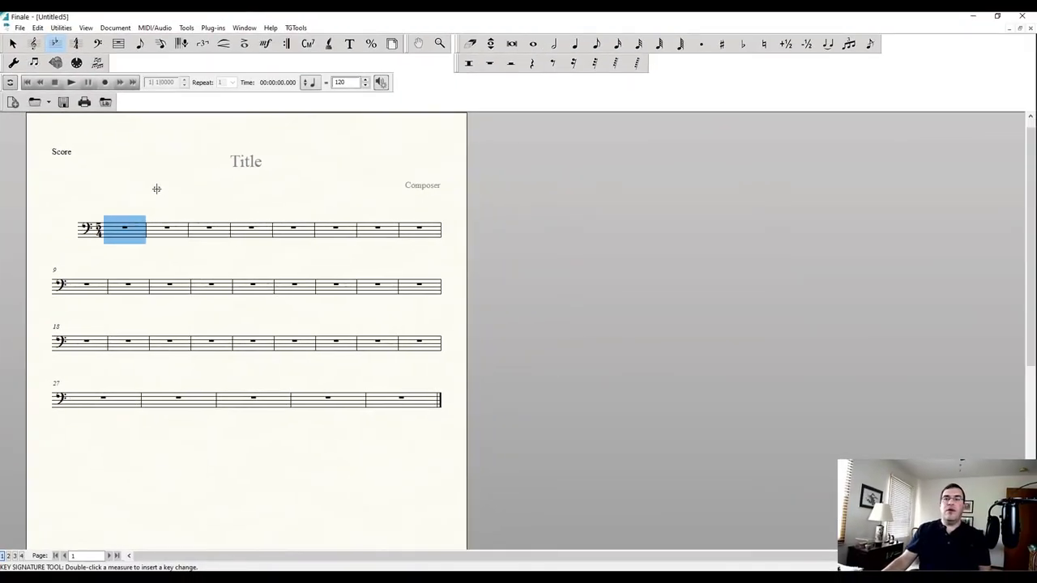
- Set measure 1 onward to F major (one flat) in the Key Signature dialog
double_click(125, 226)
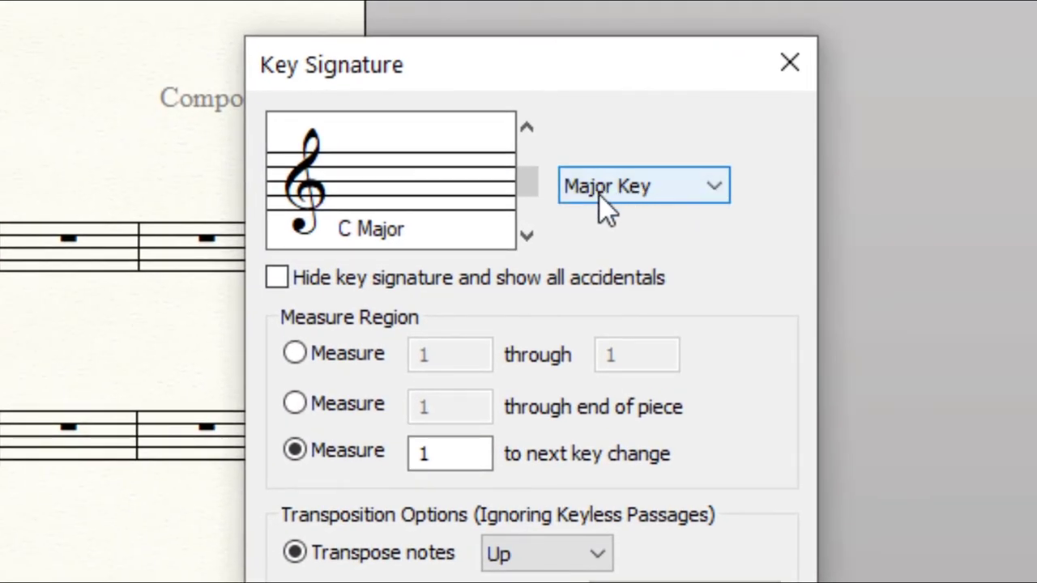
left_click(528, 238)
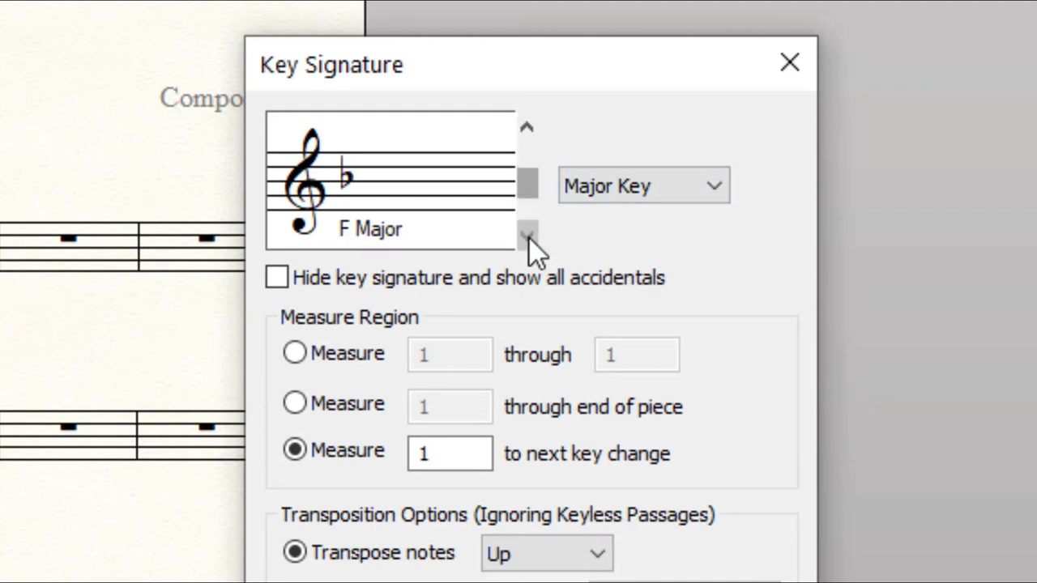
left_click(525, 128)
left_click(526, 129)
left_click(526, 129)
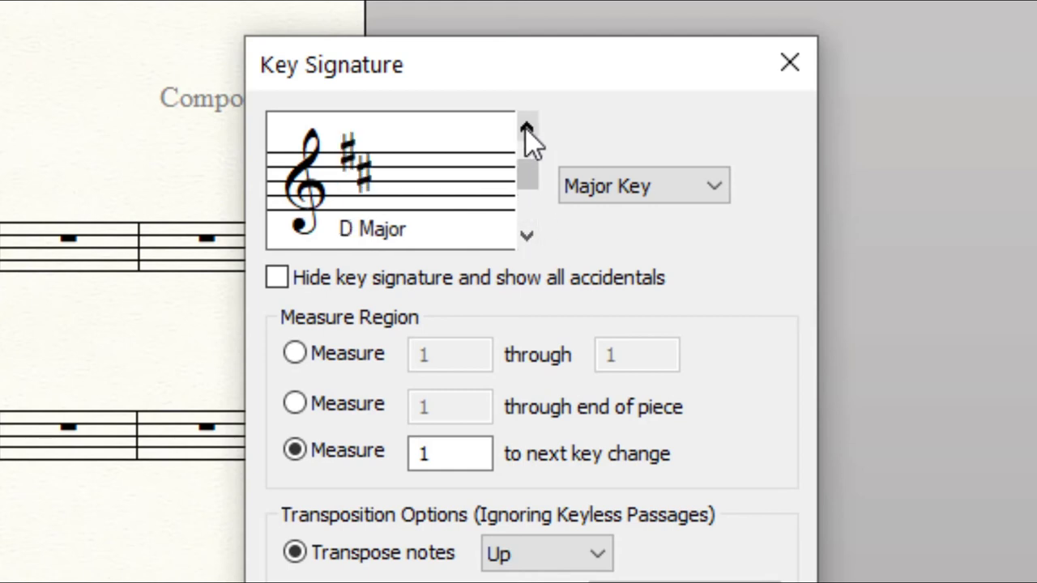
left_click(525, 129)
left_click(525, 129)
left_click(537, 236)
left_click(536, 236)
left_click(536, 236)
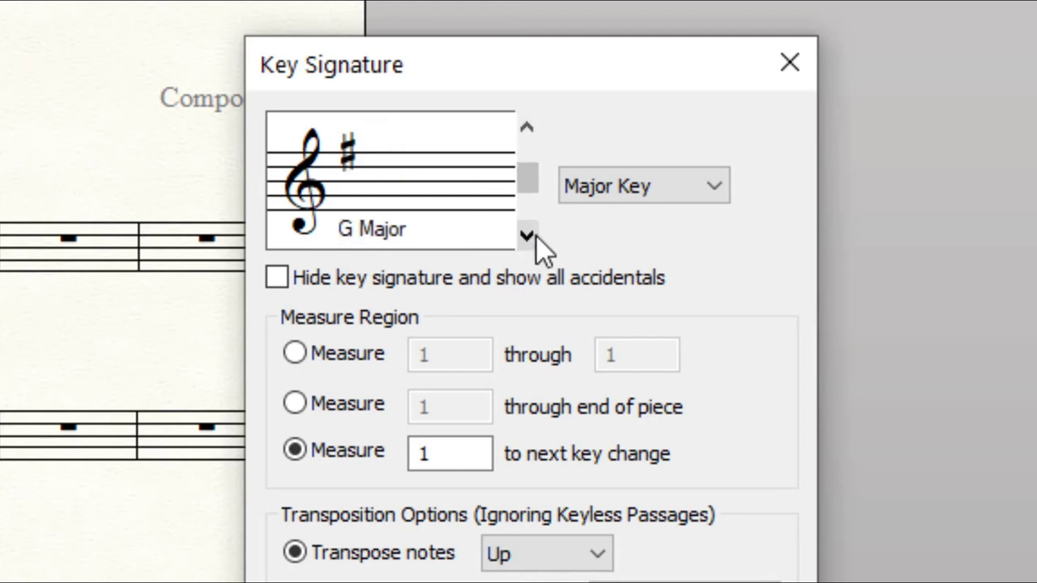
left_click(536, 236)
left_click(536, 237)
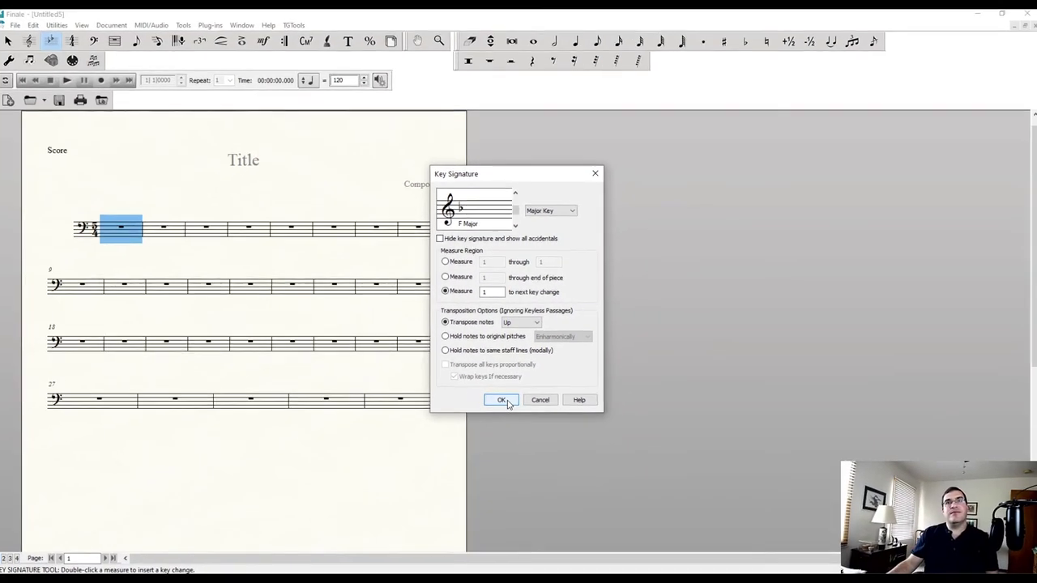
left_click(507, 474)
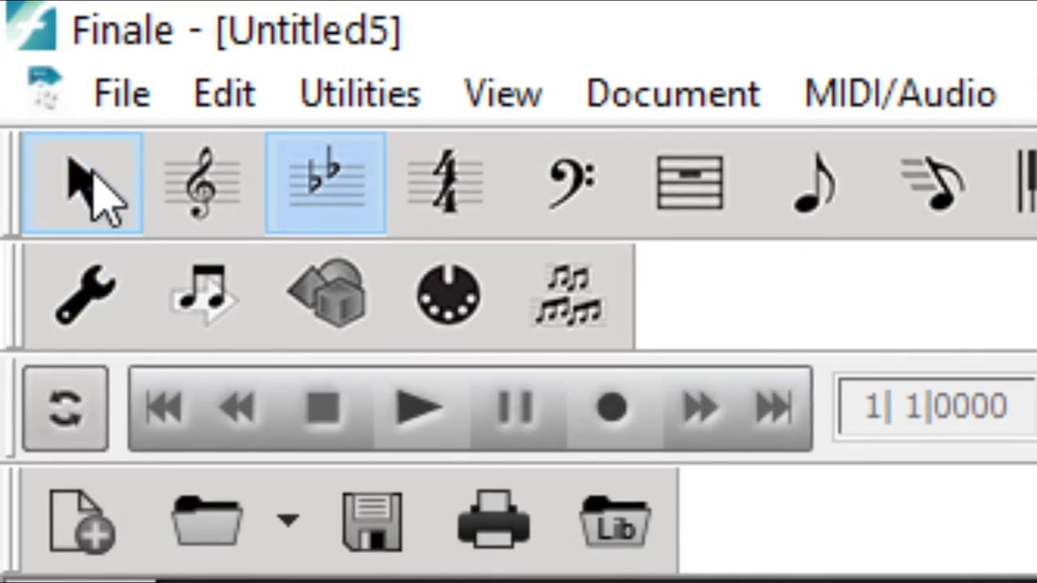
- Select the Composer block, delete the copyright text, and begin editing the Score label
left_click(93, 190)
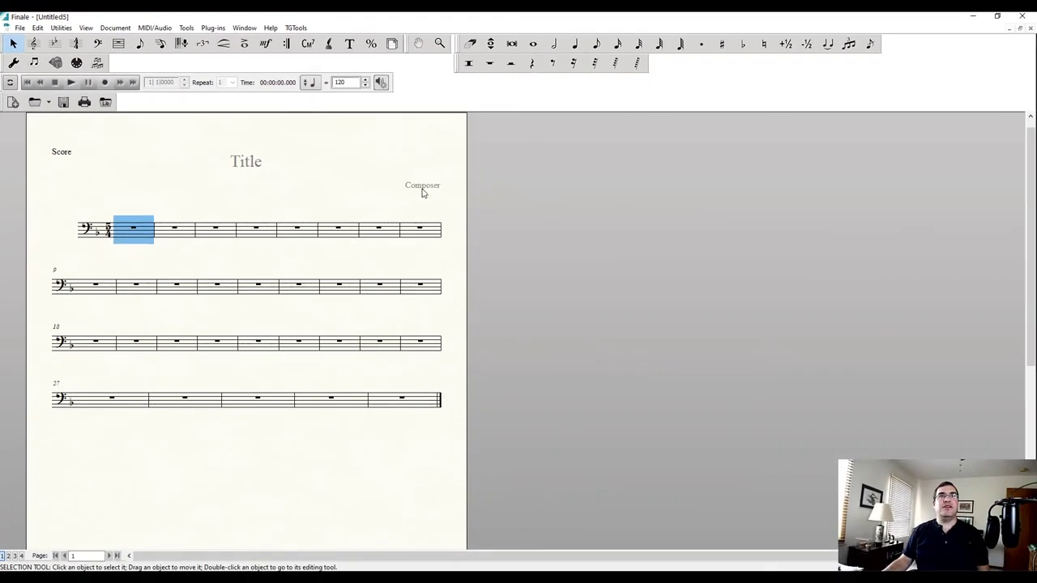
left_click(422, 188)
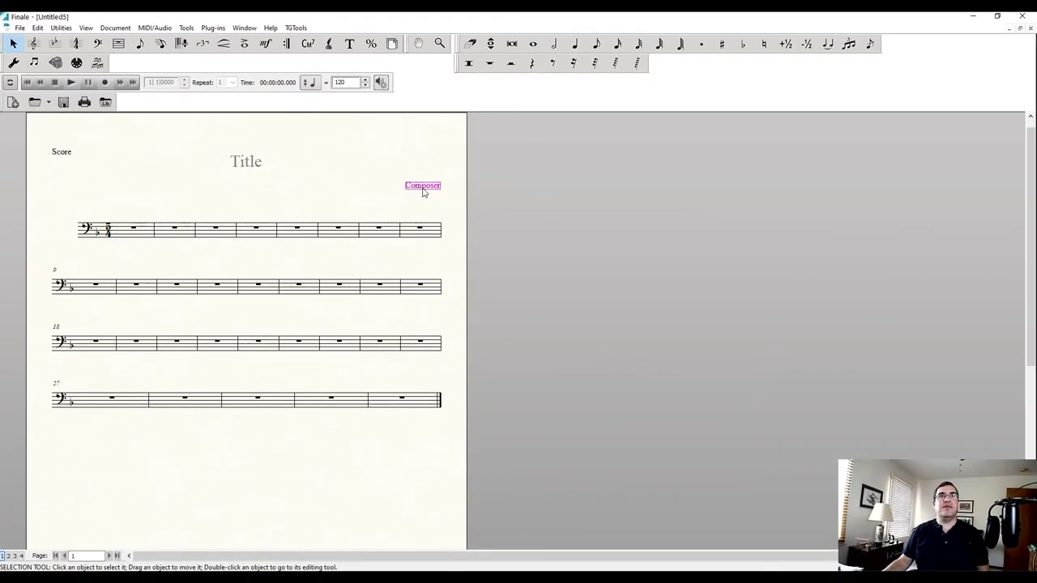
scroll(289, 262, "down", 7)
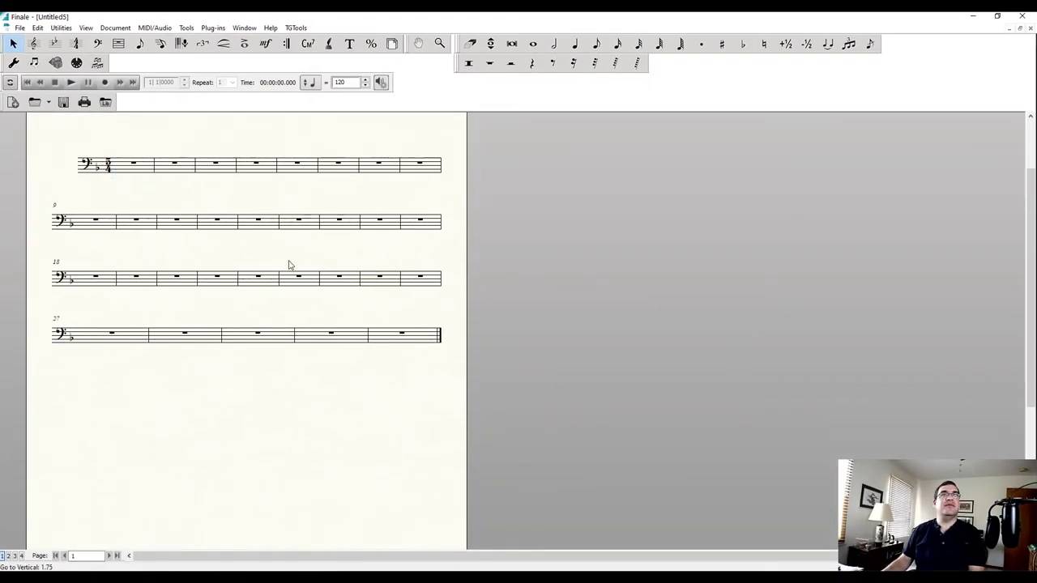
left_click(248, 473)
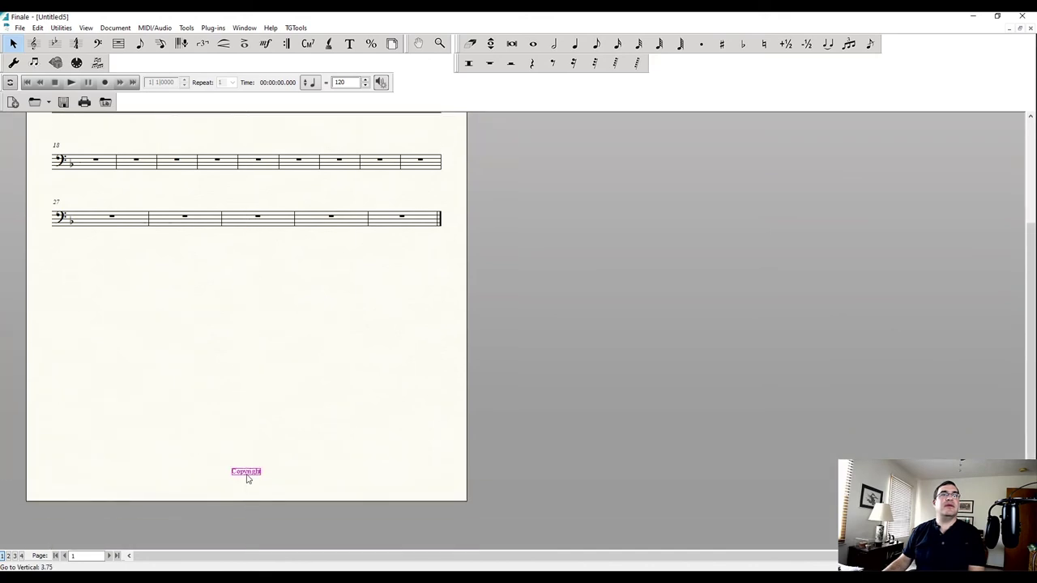
key("Delete")
scroll(247, 476, "up", 7)
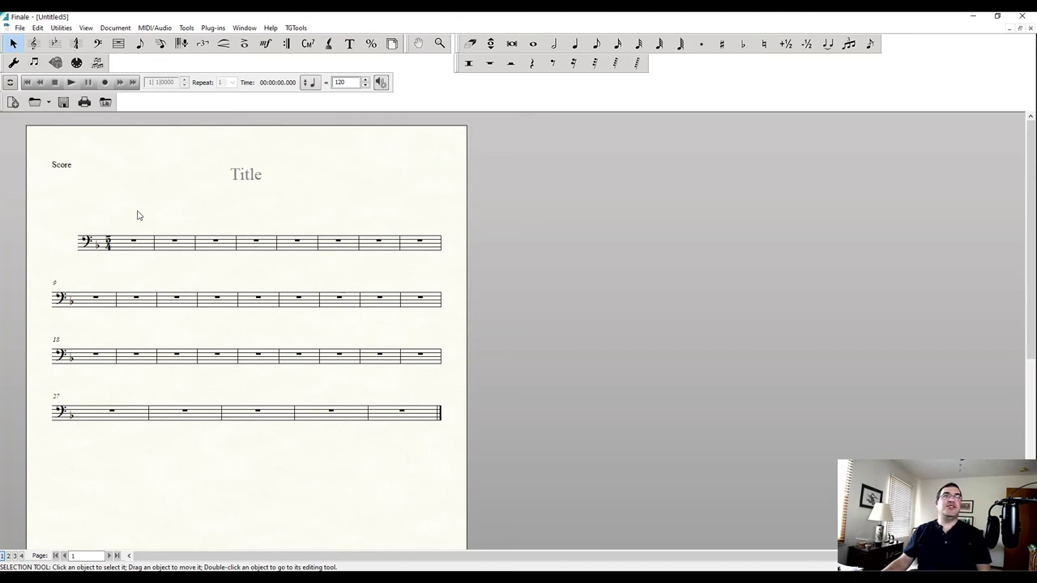
double_click(68, 167)
- Replace the top-left 'Score' label with 'Trombone'
key("ctrl+a")
key("BackSpace")
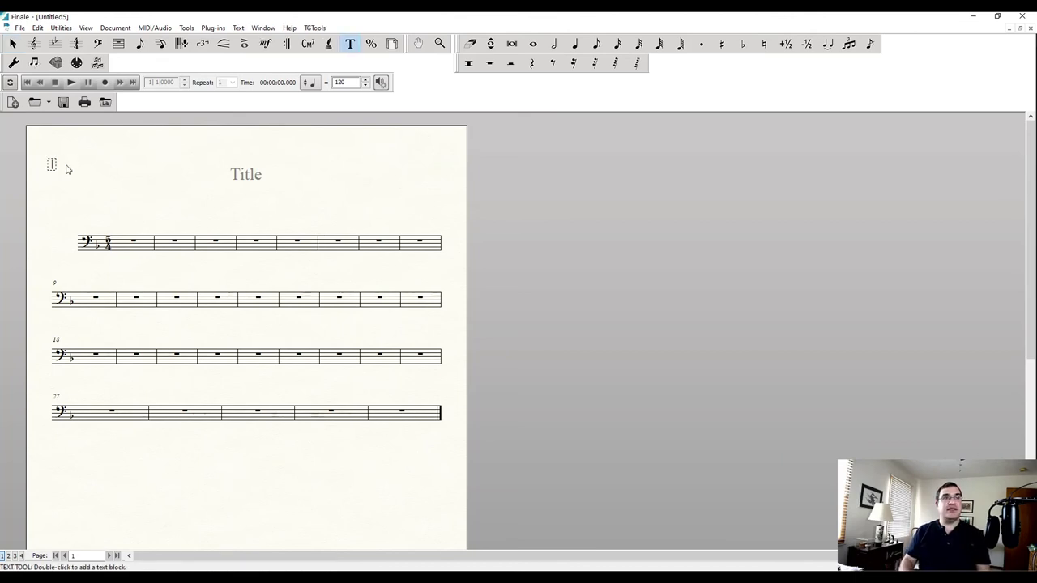
type("Trom")
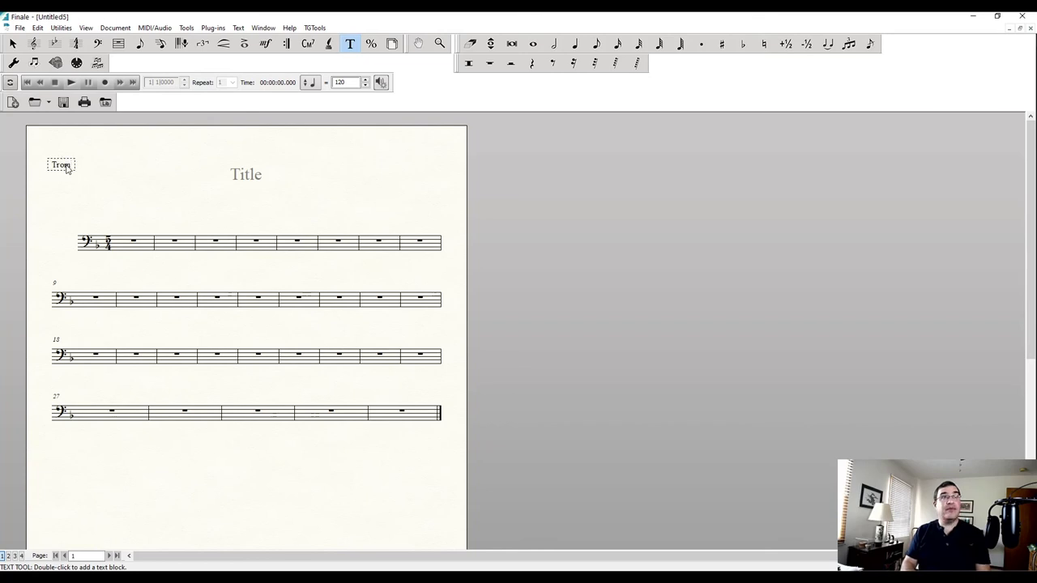
type("bone")
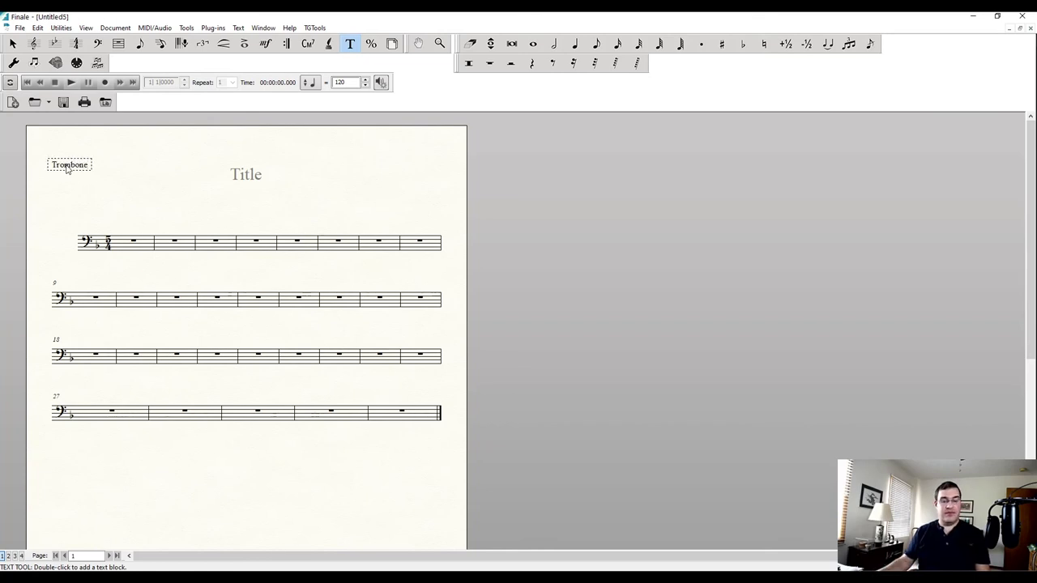
key("Escape")
- Change the title text to 'Long Tones'
double_click(244, 180)
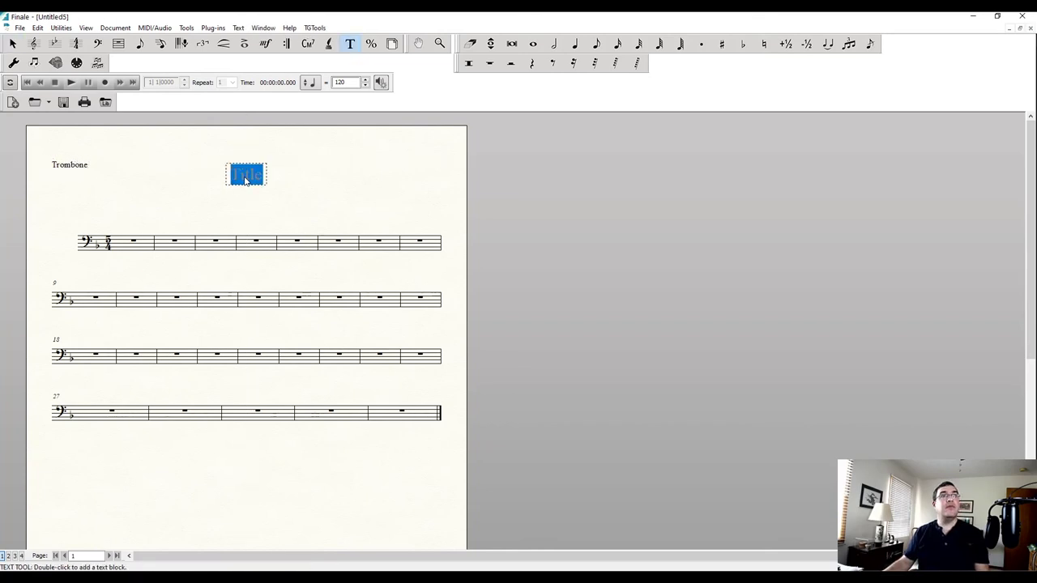
type("Long Tone")
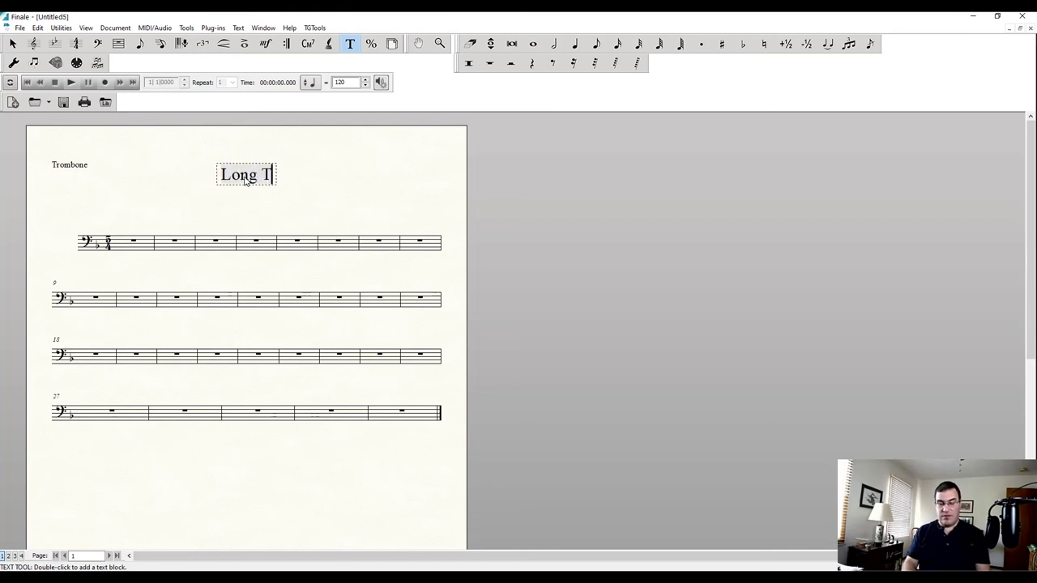
type("s")
key("Escape")
key("Escape")
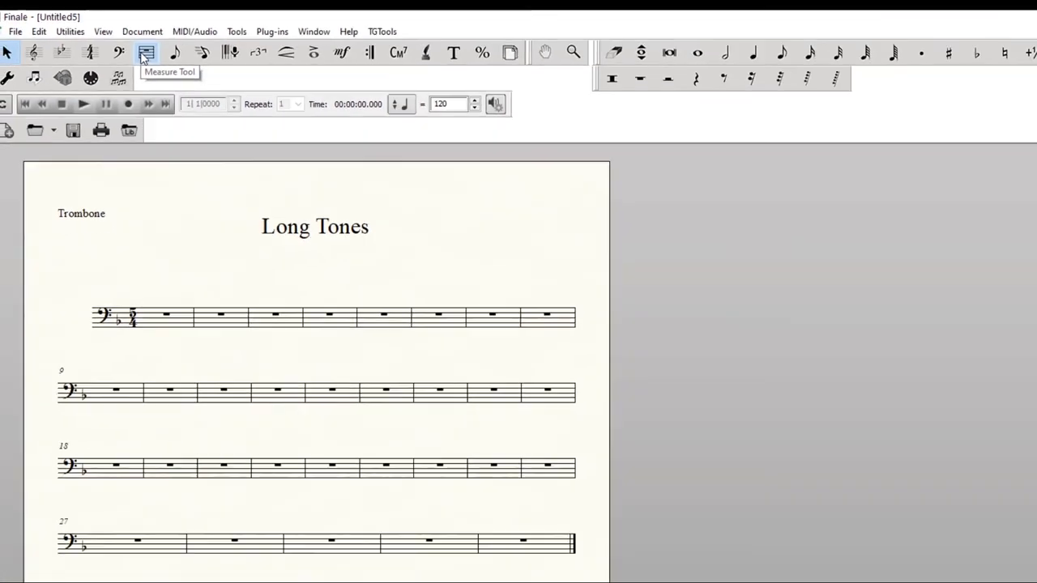
- Add two measures to the end of the score with the Measure tool
left_click(301, 107)
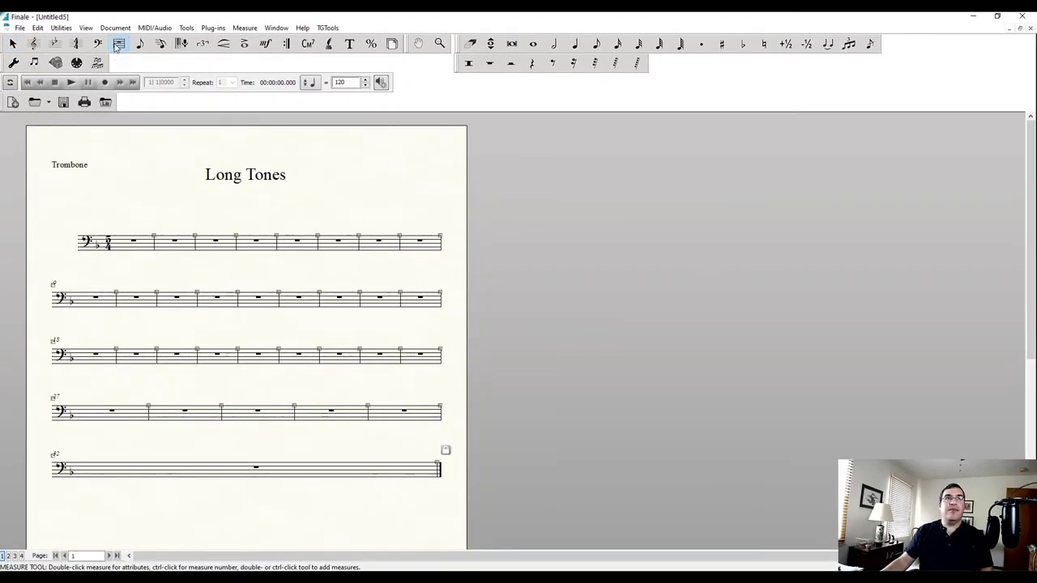
left_click(118, 45, "ctrl")
left_click(118, 45, "ctrl")
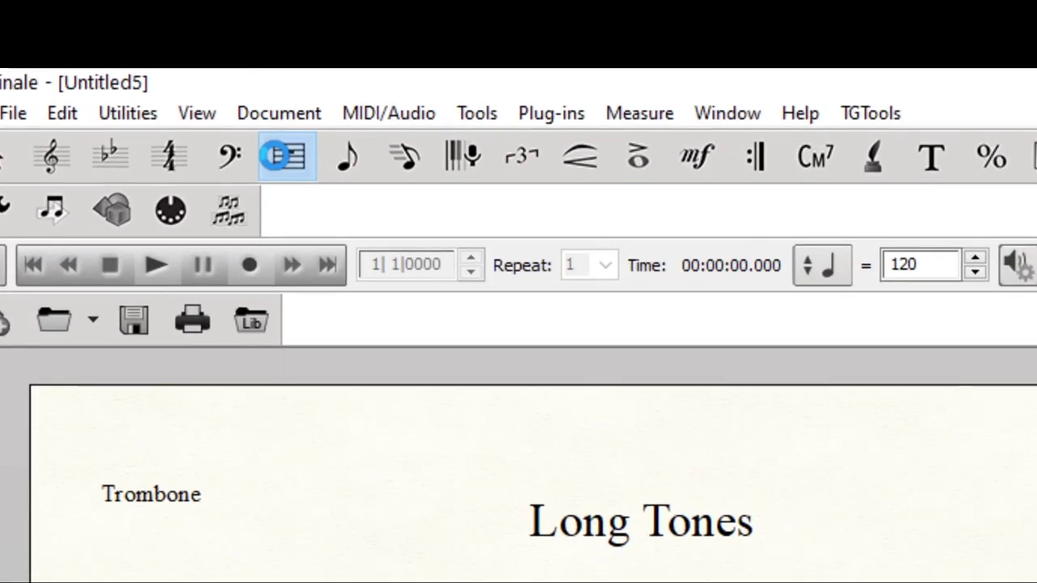
- Add 5 more measures at once through the Add Measures option
left_click(276, 155)
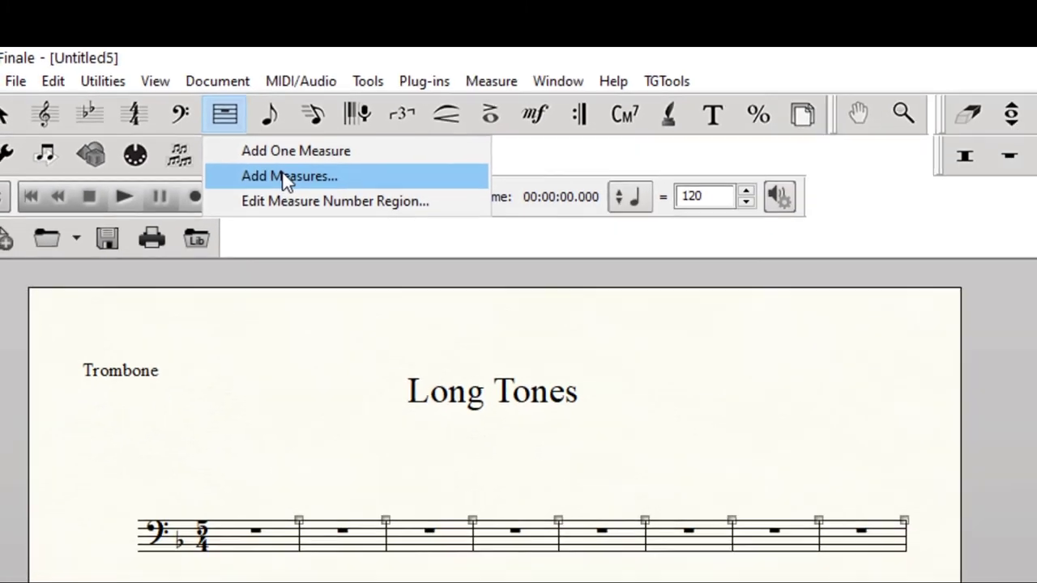
left_click(354, 238)
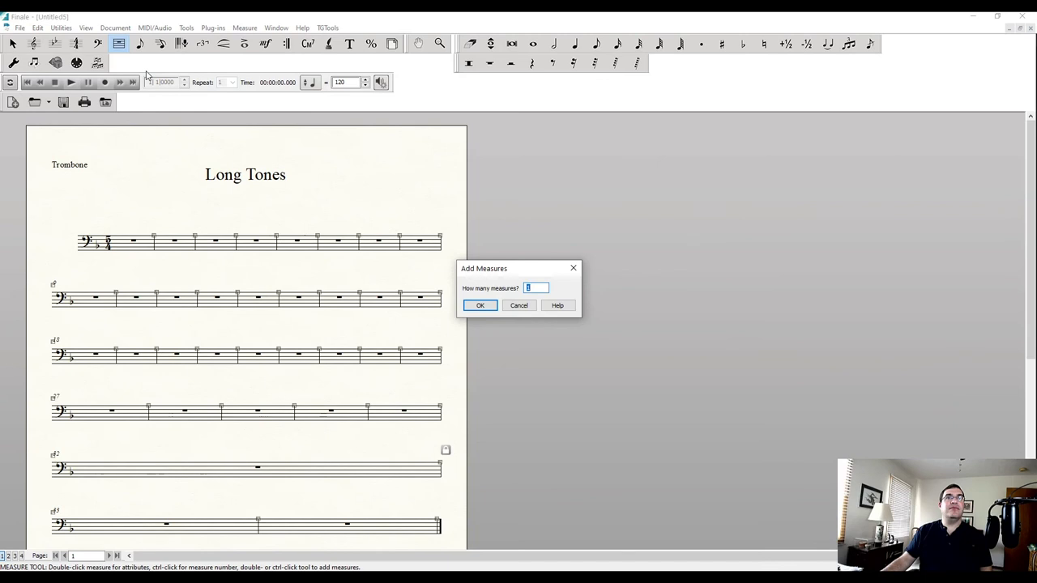
type("5")
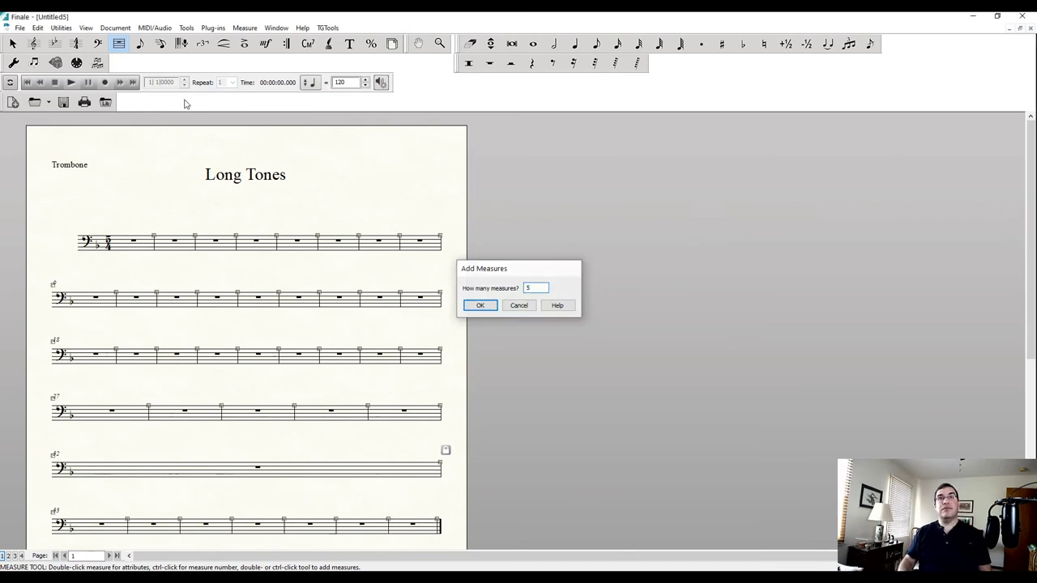
key("Return")
left_click(54, 43)
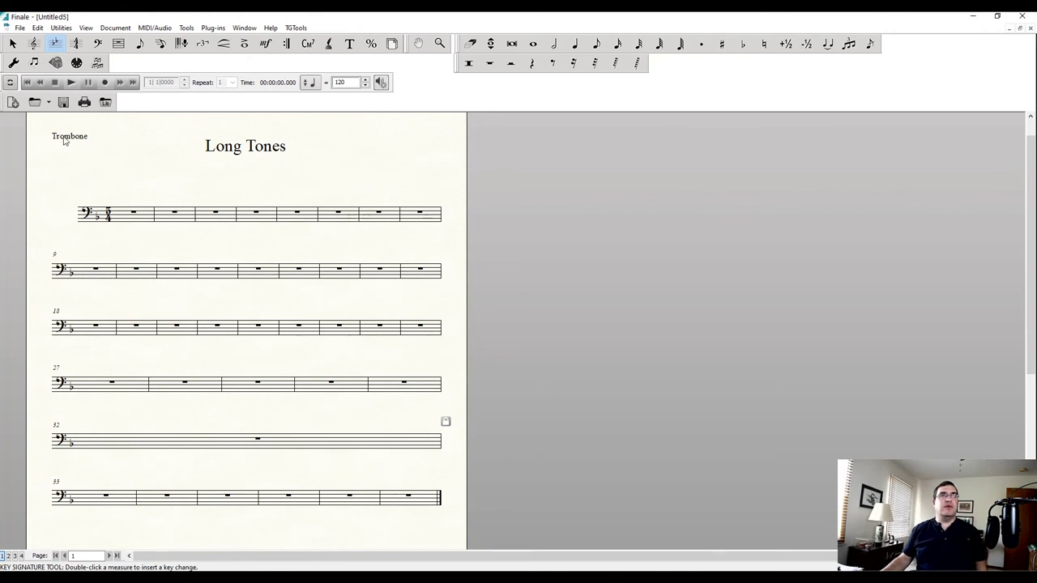
- Select measure 27 through the last measure and delete them
left_click(13, 43)
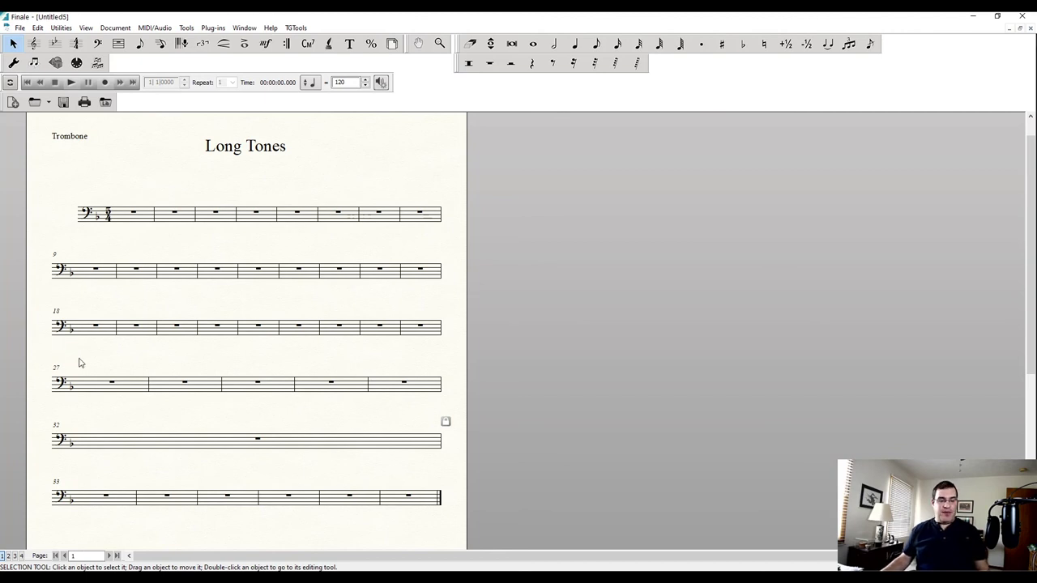
left_click(95, 390)
left_click_drag(154, 387, 404, 498)
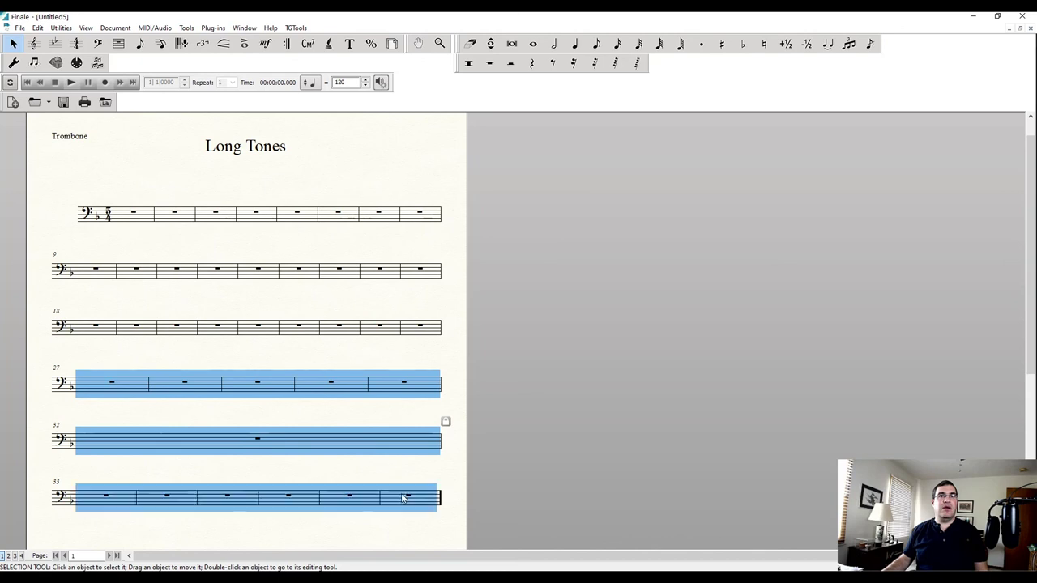
key("Delete")
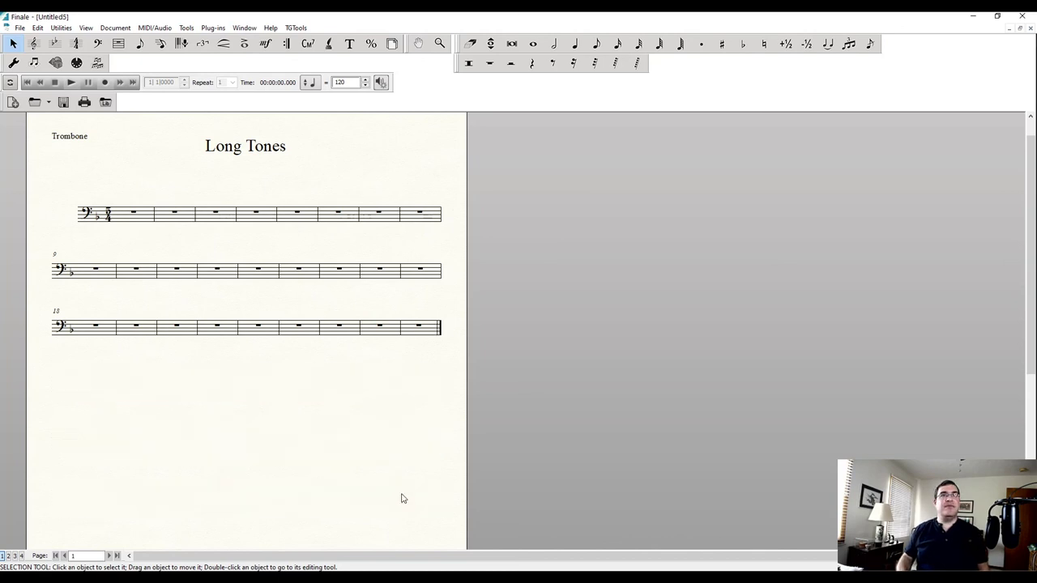